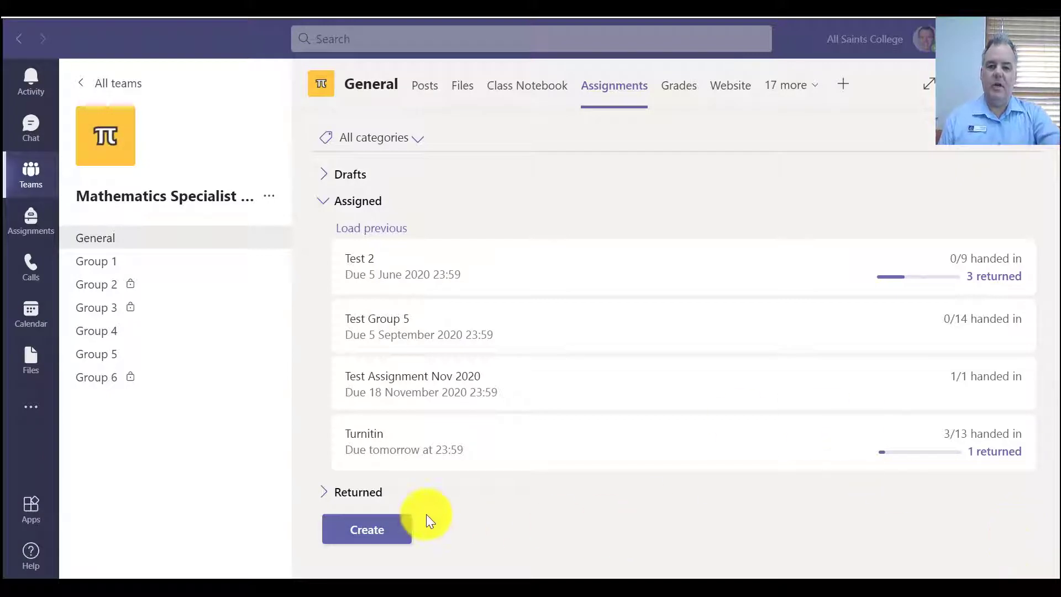
Create a new assignment in the Mathematics Specialist class titled "Test Turitin"
{"action": "left_click", "coordinate": [380, 539]}
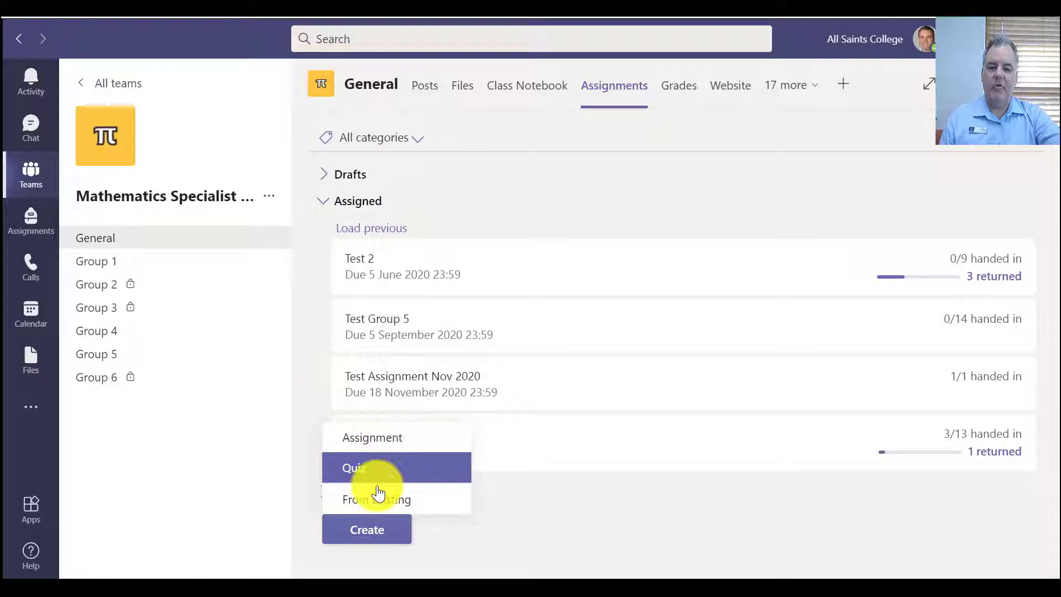
{"action": "left_click", "coordinate": [379, 445]}
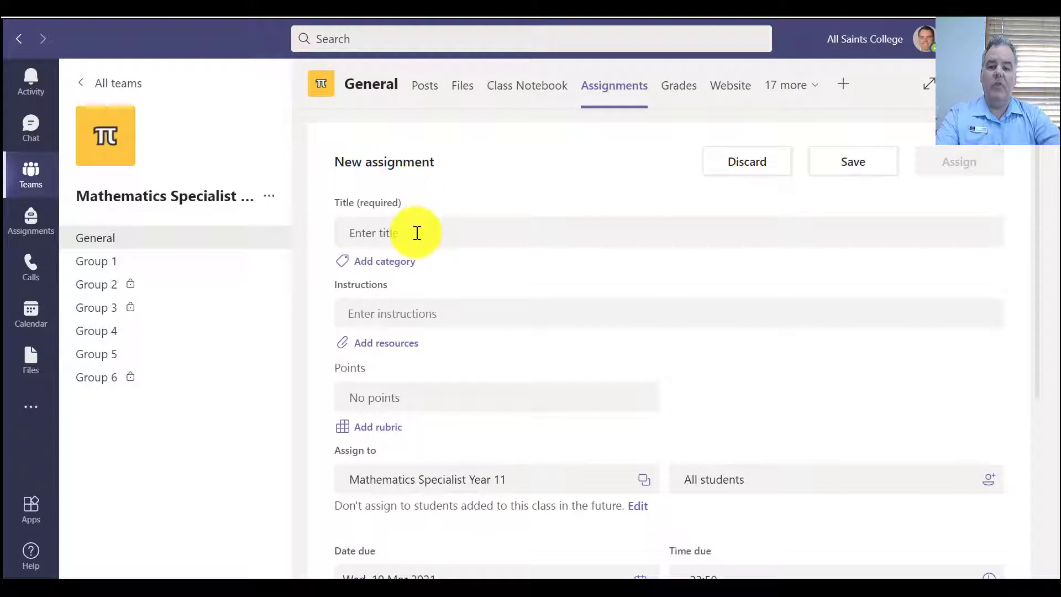
{"action": "left_click", "coordinate": [417, 233]}
{"action": "type", "text": "Test Turitin"}
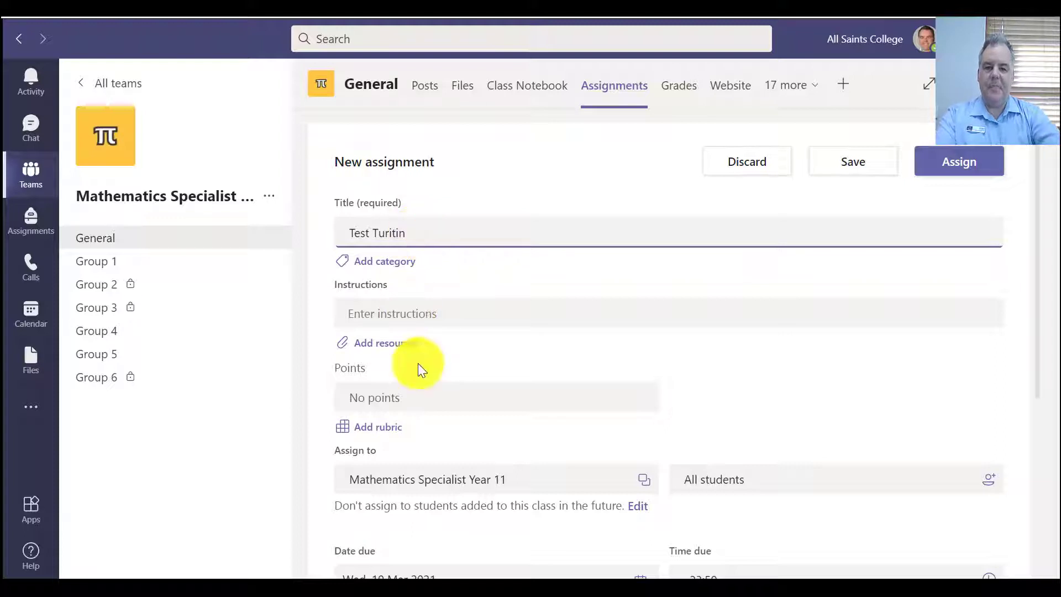
{"action": "left_click", "coordinate": [413, 314]}
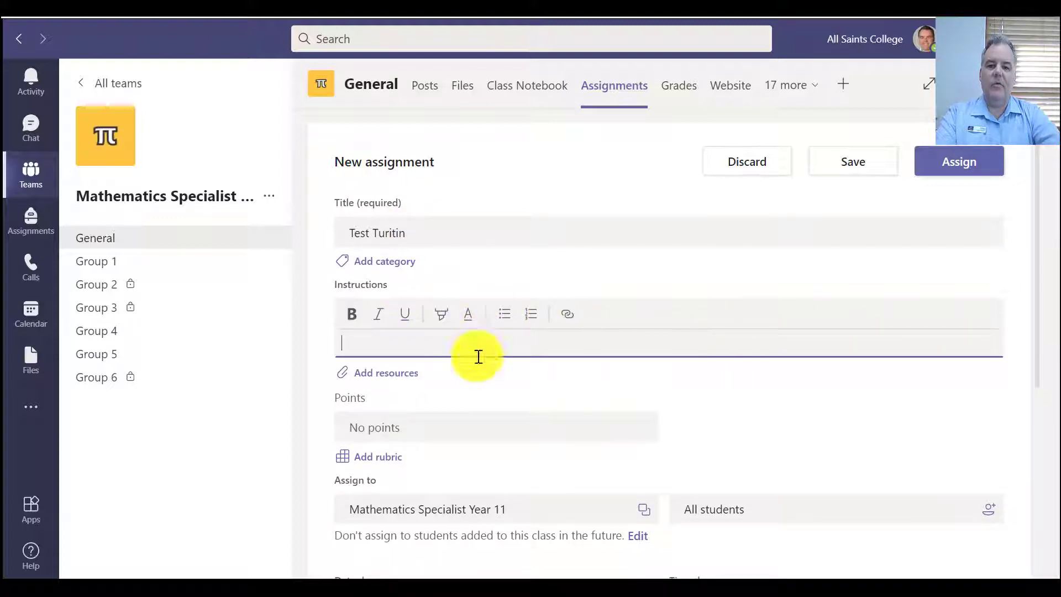
{"action": "left_click", "coordinate": [386, 377]}
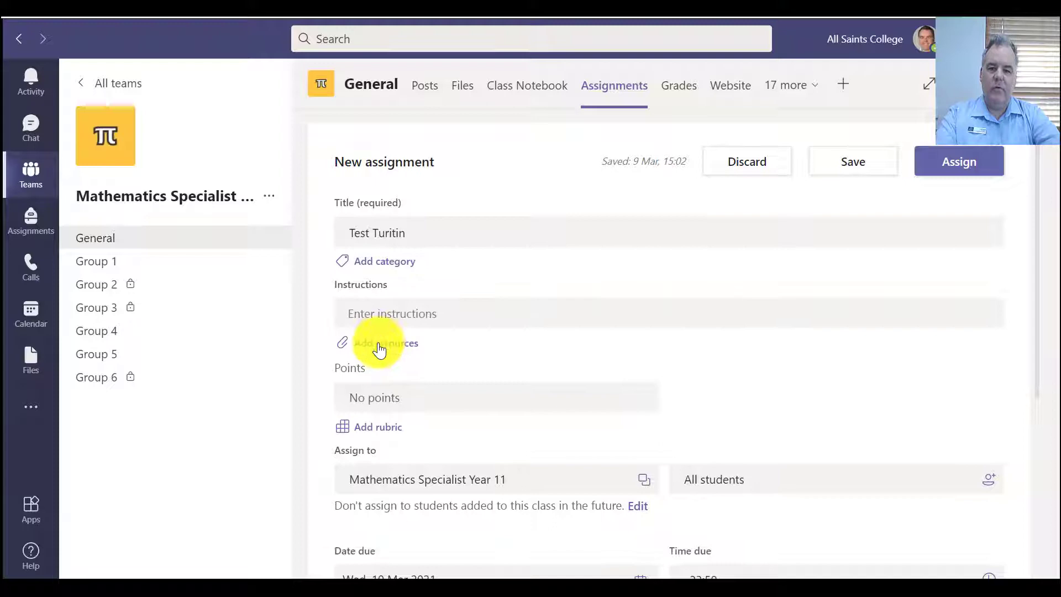
{"action": "left_click", "coordinate": [382, 344]}
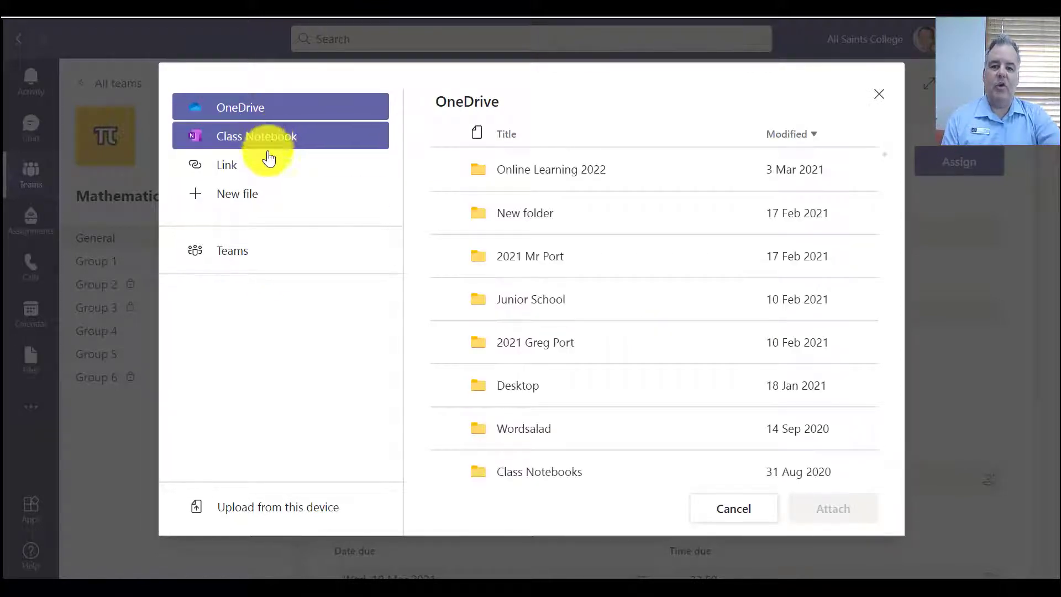
{"action": "left_click", "coordinate": [247, 200]}
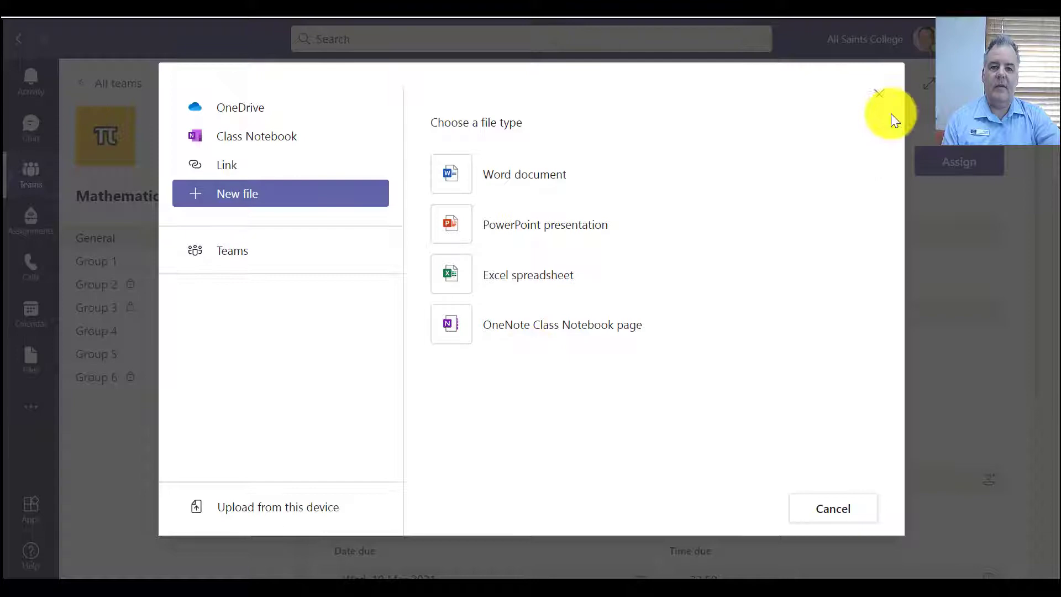
{"action": "left_click", "coordinate": [880, 96]}
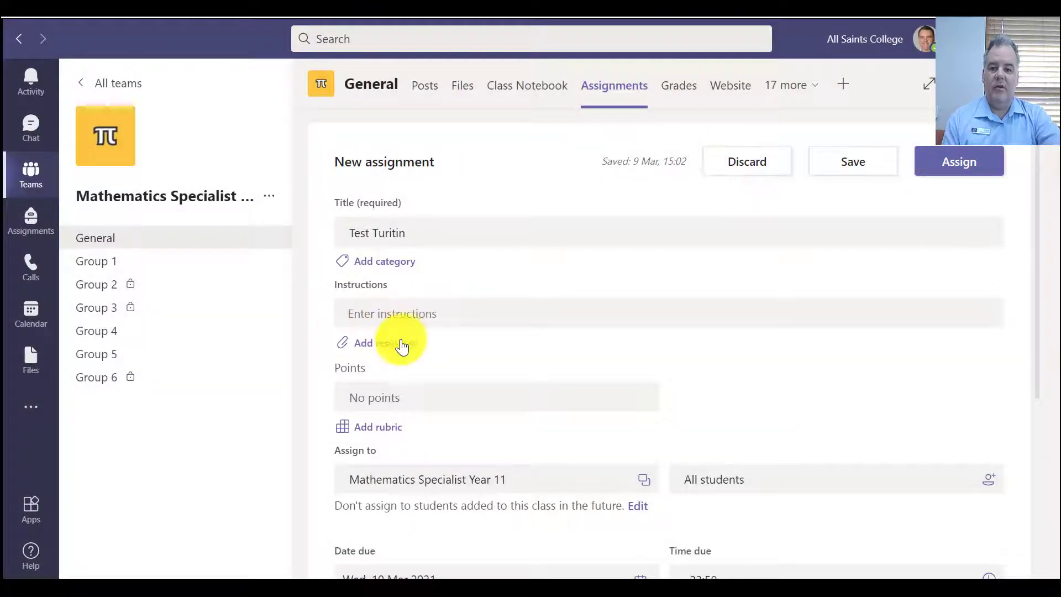
Attach a new Word document named "New Doc" to the assignment and let students edit their own copy
{"action": "left_click", "coordinate": [399, 349]}
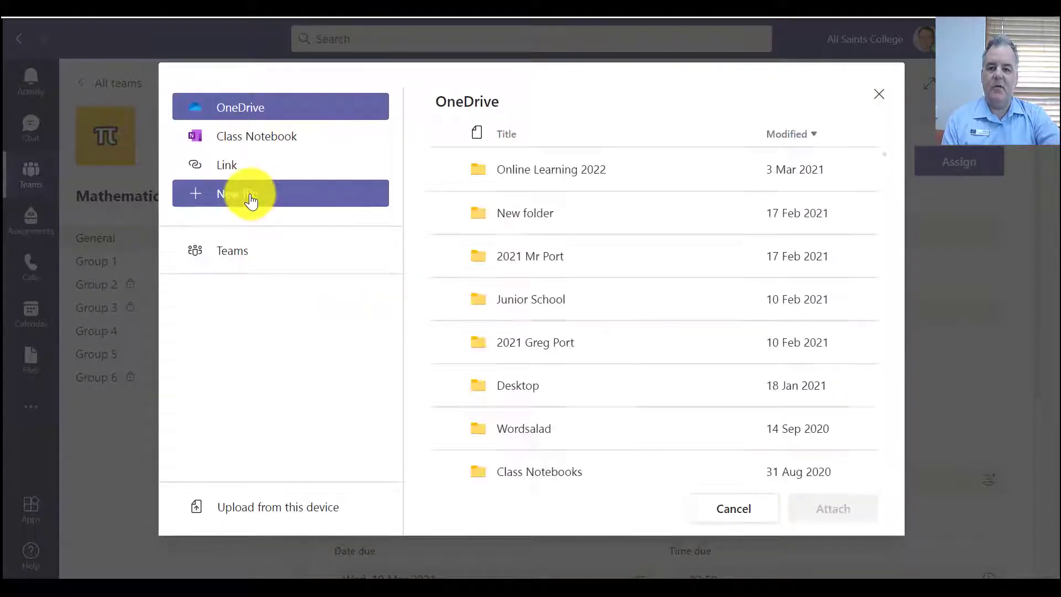
{"action": "left_click", "coordinate": [250, 201]}
{"action": "left_click", "coordinate": [581, 185]}
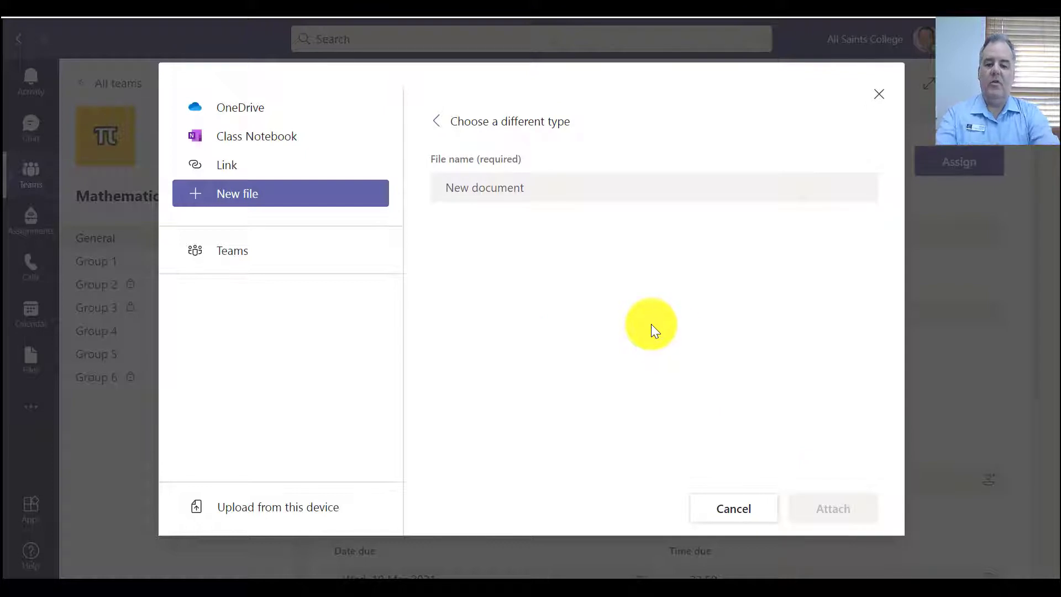
{"action": "type", "text": "New Doc"}
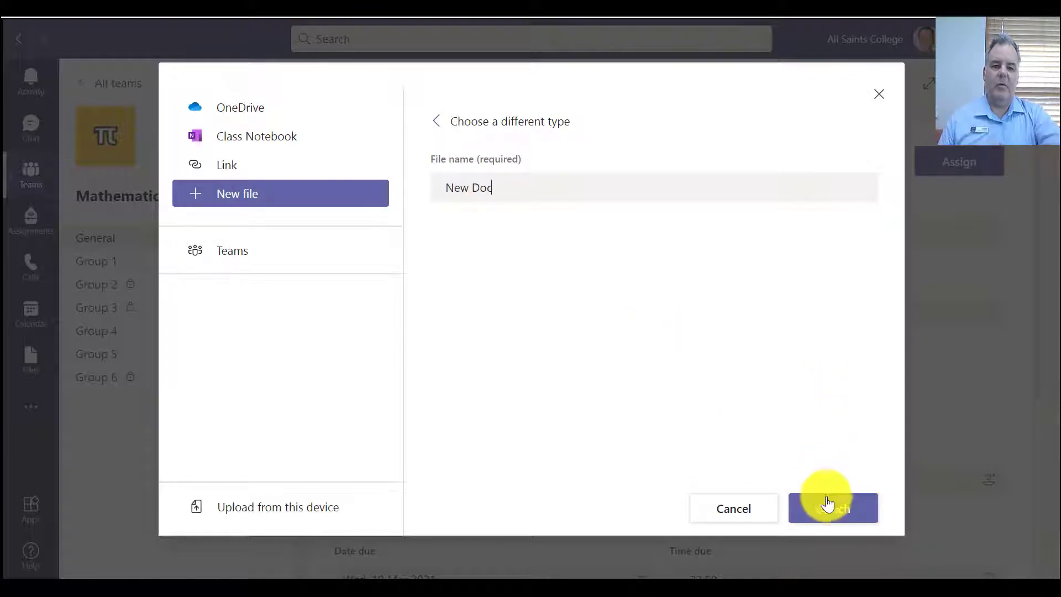
{"action": "left_click", "coordinate": [829, 506]}
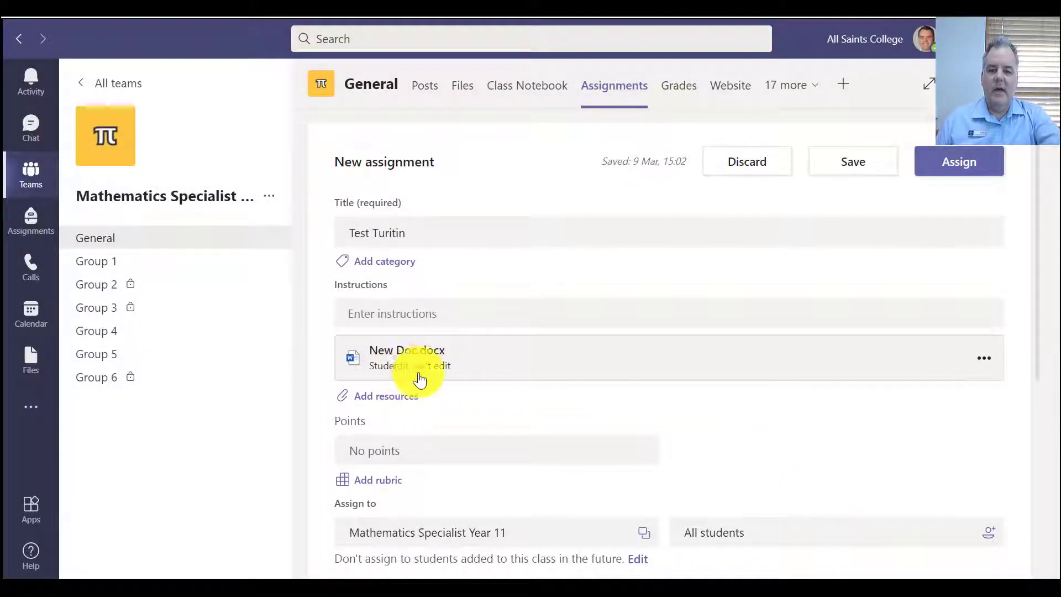
{"action": "left_click", "coordinate": [982, 359]}
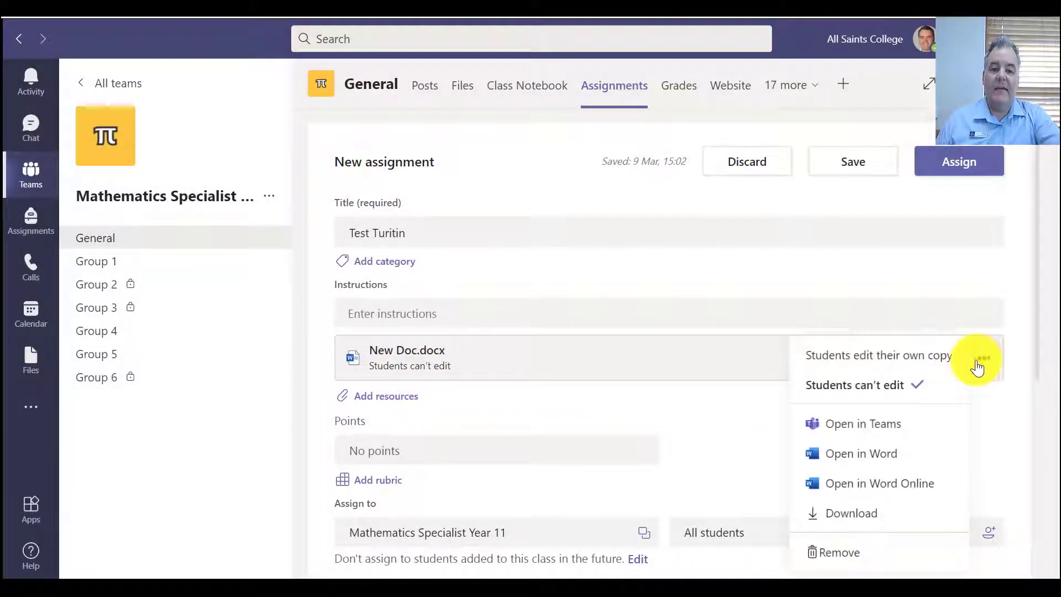
{"action": "left_click", "coordinate": [865, 358]}
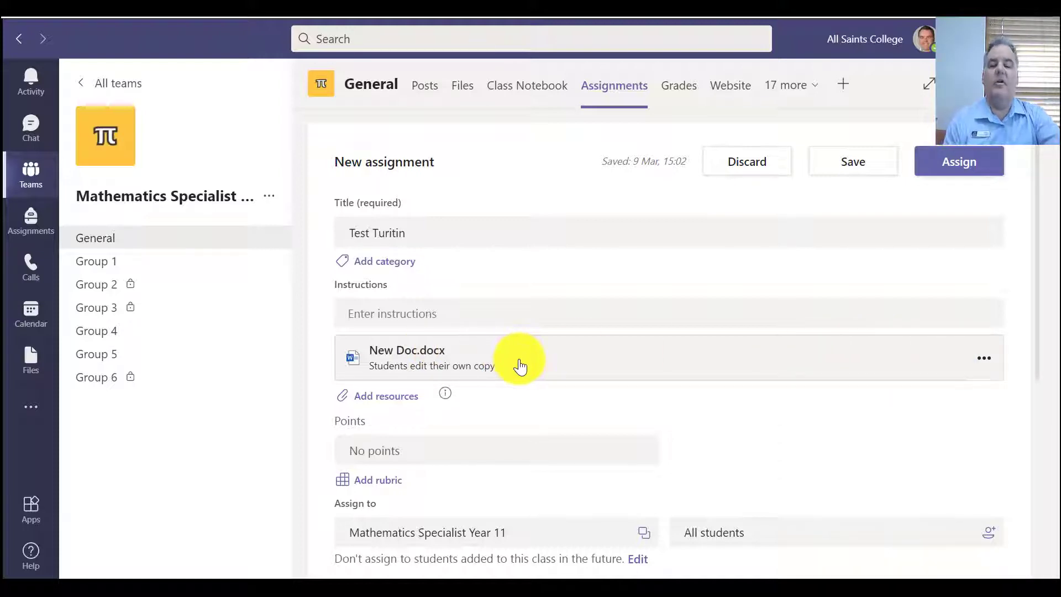
Attach the existing Test Rubric to the assignment
{"action": "scroll", "coordinate": [533, 408], "scroll_direction": "down", "scroll_amount": 3}
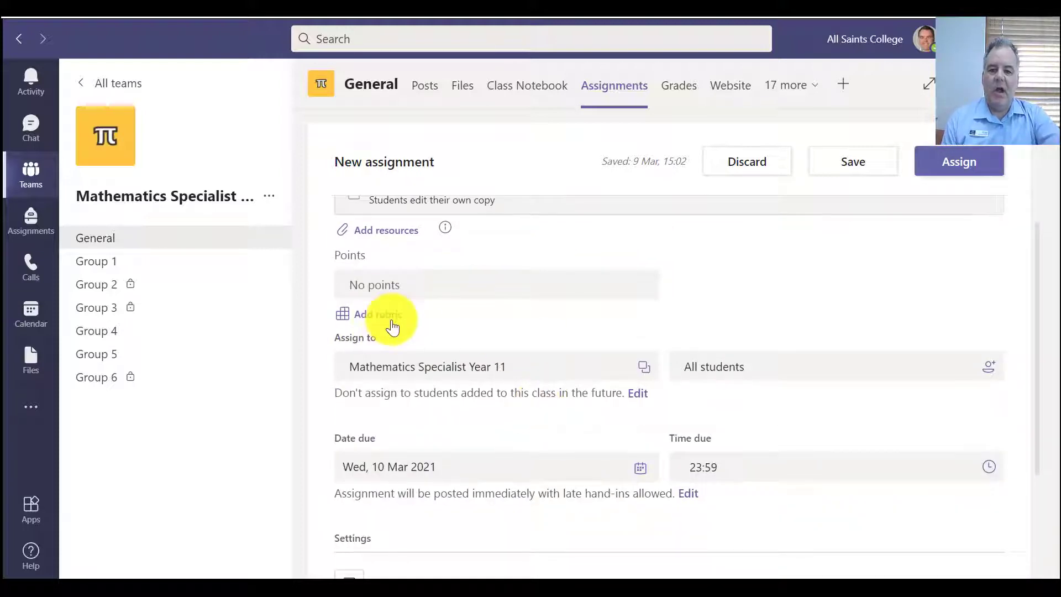
{"action": "left_click", "coordinate": [390, 325]}
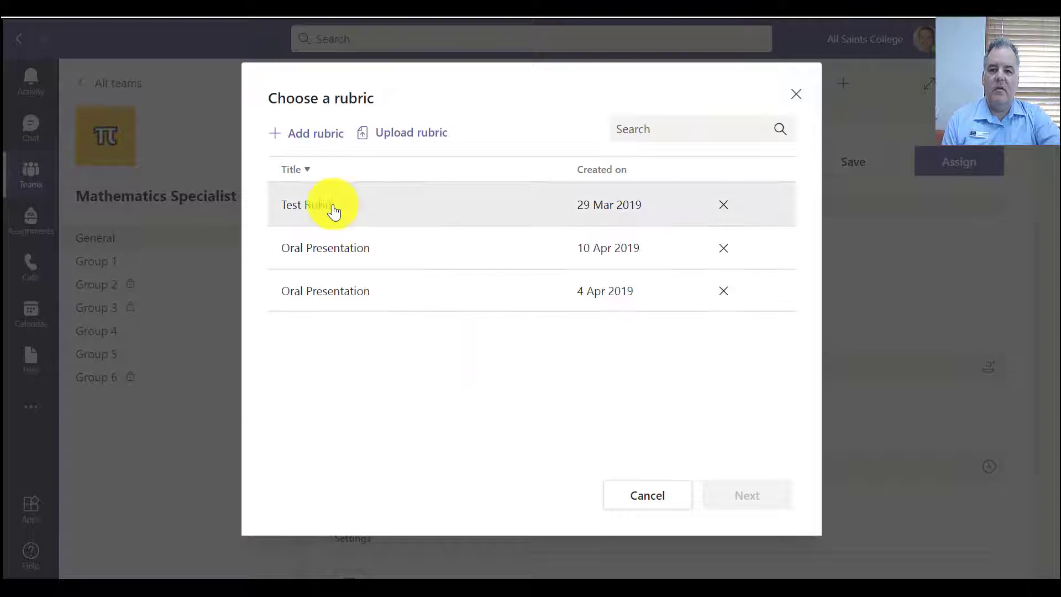
{"action": "left_click", "coordinate": [331, 208]}
{"action": "left_click", "coordinate": [752, 497]}
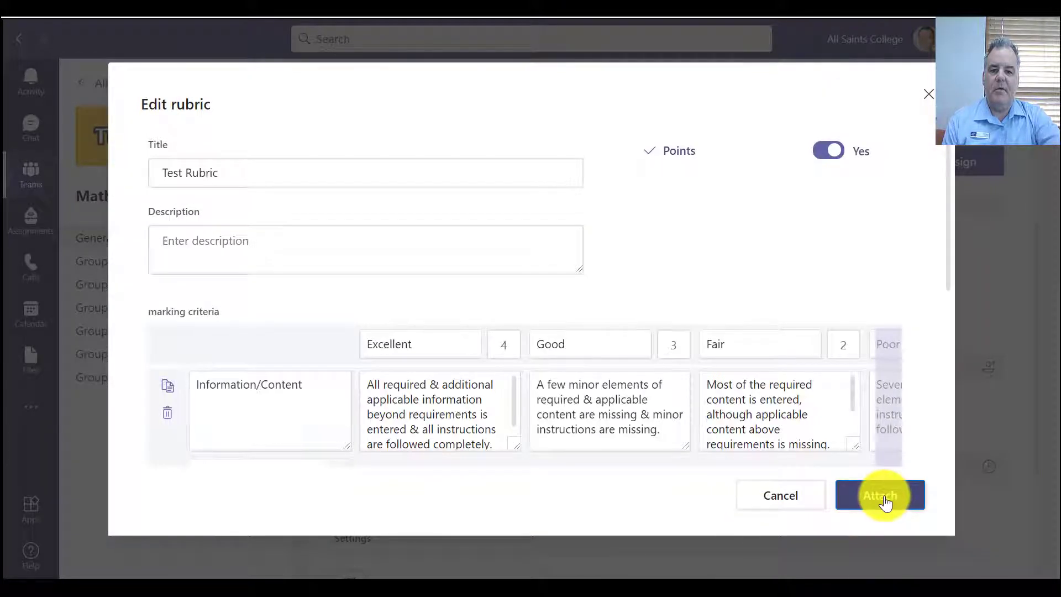
{"action": "left_click", "coordinate": [884, 499]}
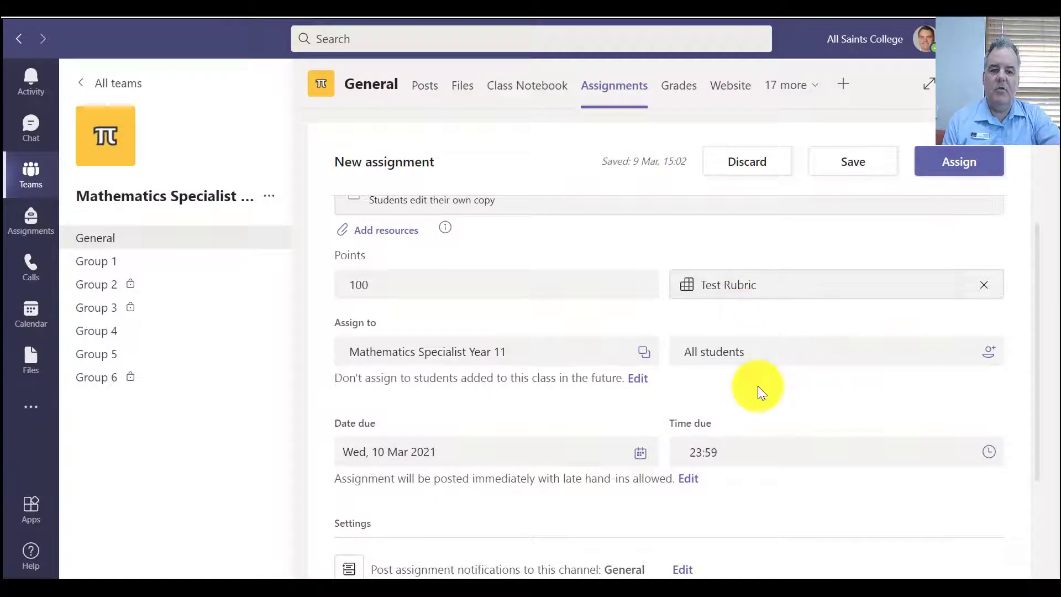
Enable Turnitin syncing for the assignment's documents and assign it to the class, leaving the notification channel as General
{"action": "scroll", "coordinate": [535, 442], "scroll_direction": "down", "scroll_amount": 3}
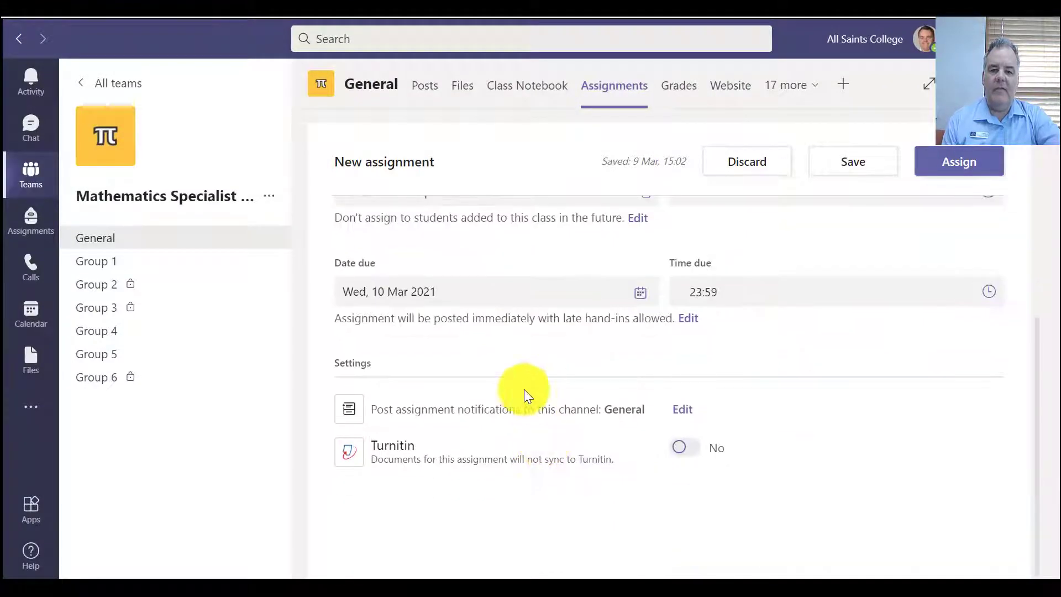
{"action": "left_click", "coordinate": [687, 449]}
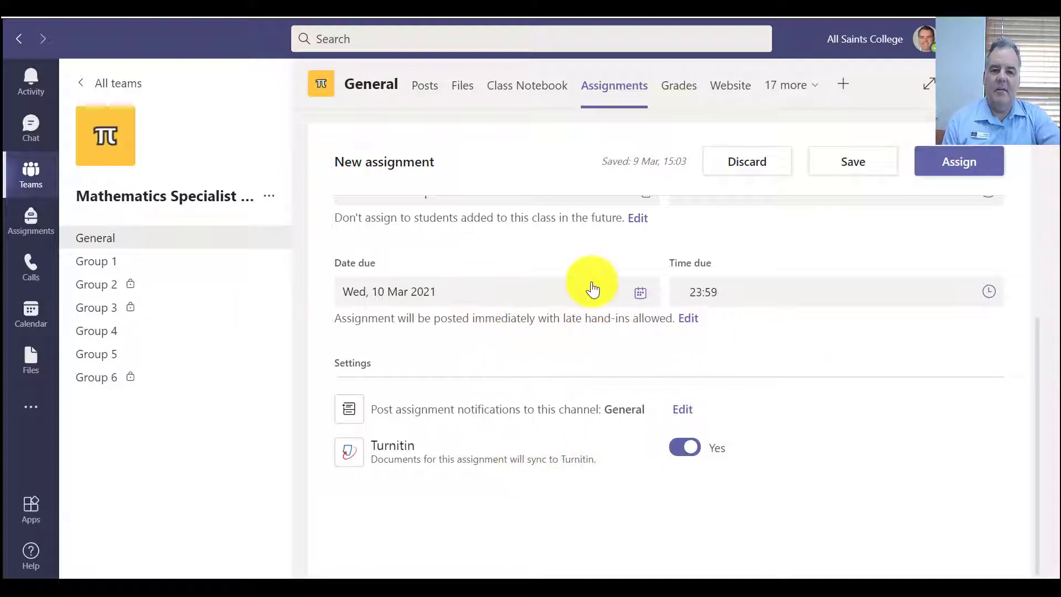
{"action": "scroll", "coordinate": [589, 284], "scroll_direction": "up", "scroll_amount": 3}
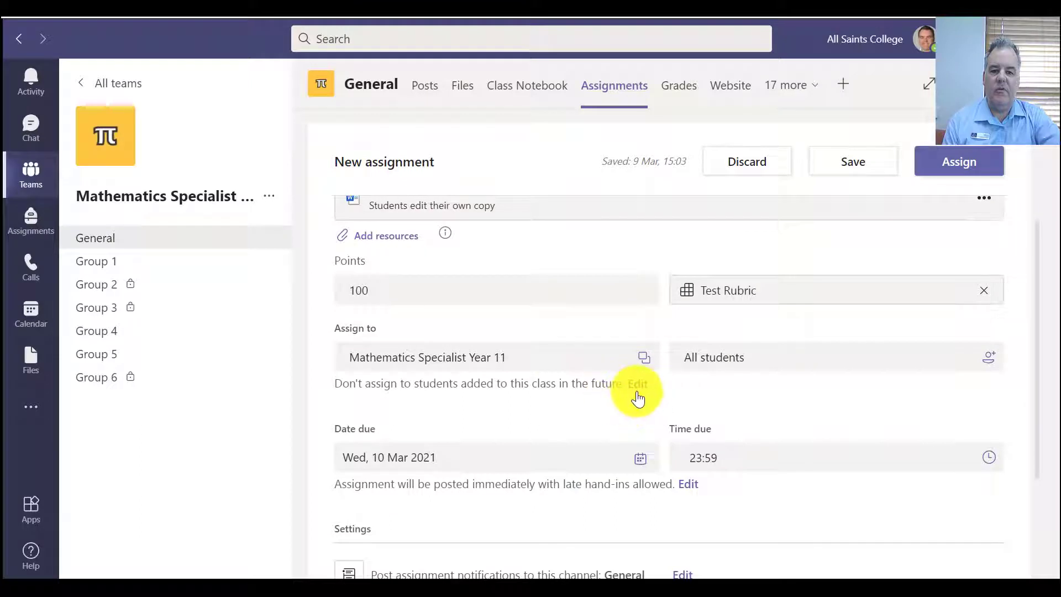
{"action": "scroll", "coordinate": [639, 399], "scroll_direction": "down", "scroll_amount": 3}
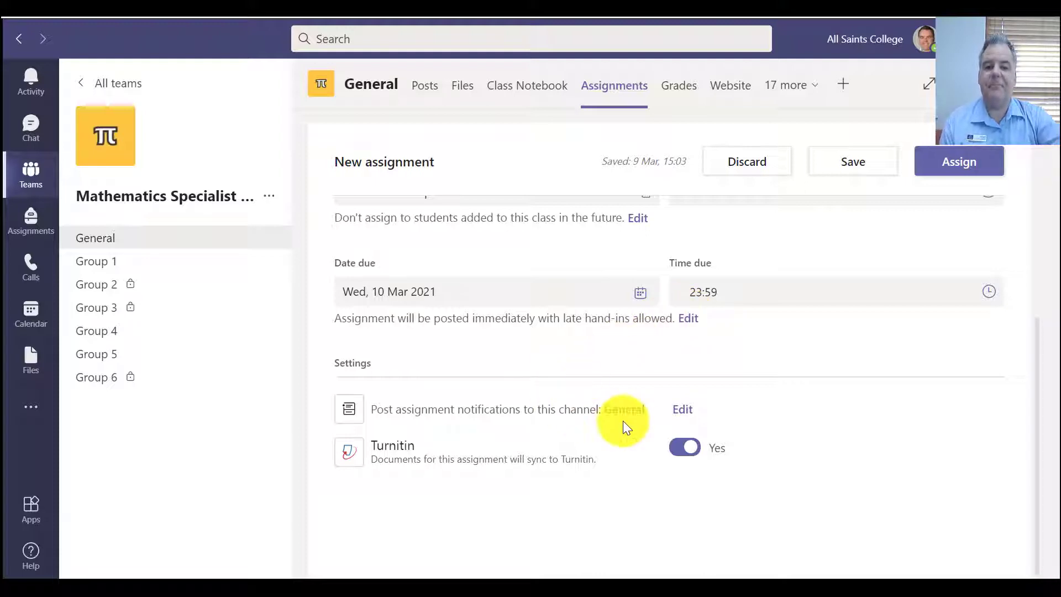
{"action": "left_click", "coordinate": [681, 410]}
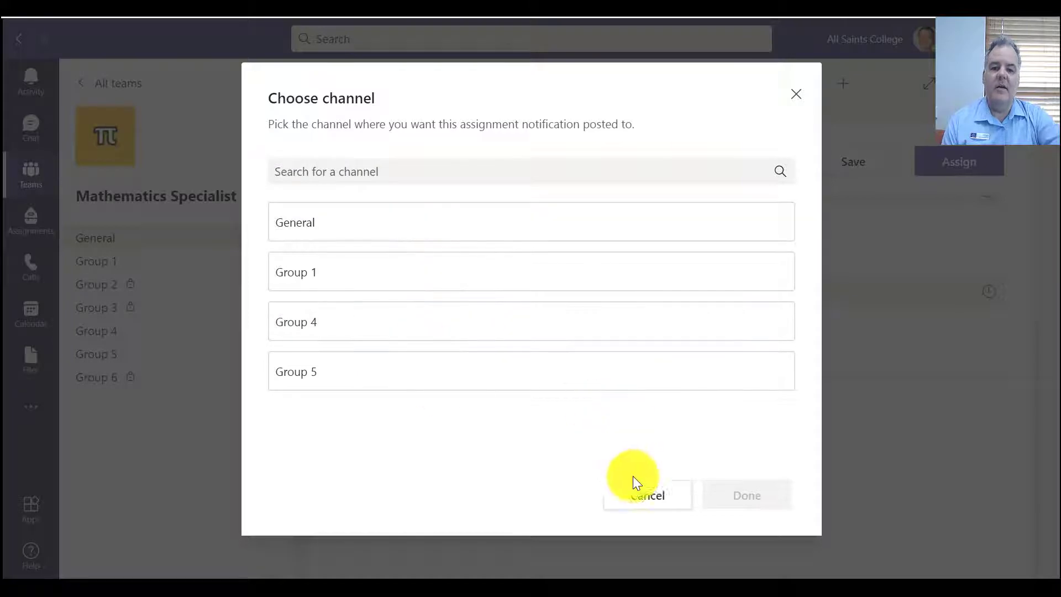
{"action": "left_click", "coordinate": [650, 499]}
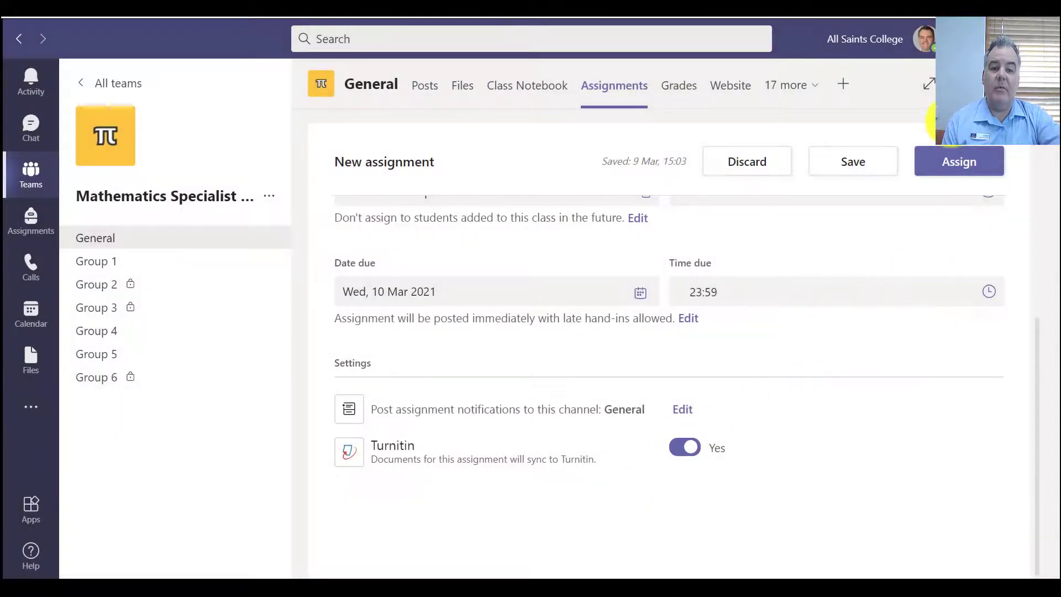
{"action": "left_click", "coordinate": [957, 165]}
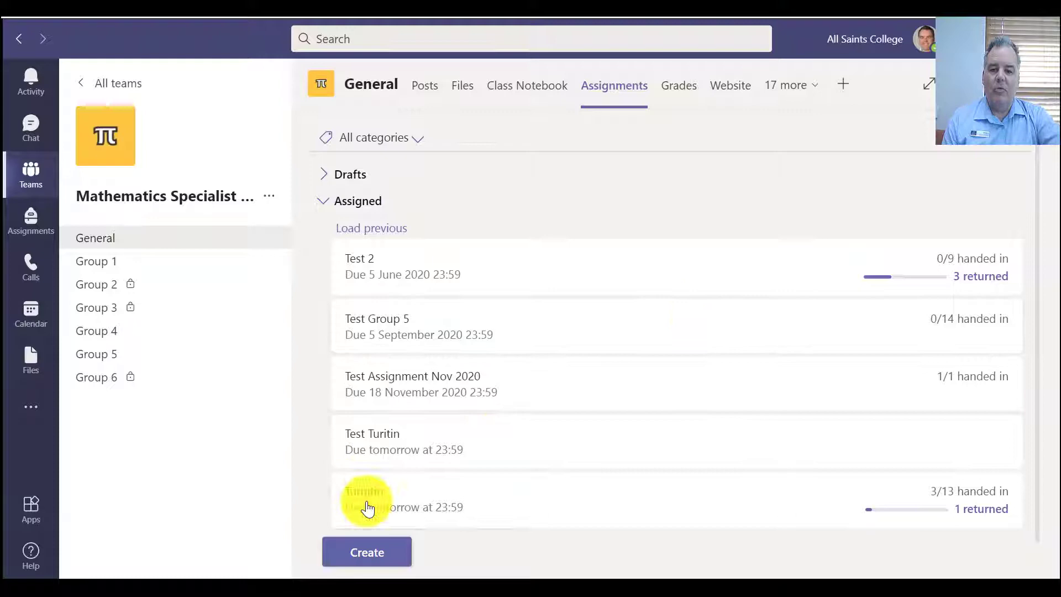
Open the existing Turnitin assignment and review the students' hand-in statuses
{"action": "left_click", "coordinate": [370, 508]}
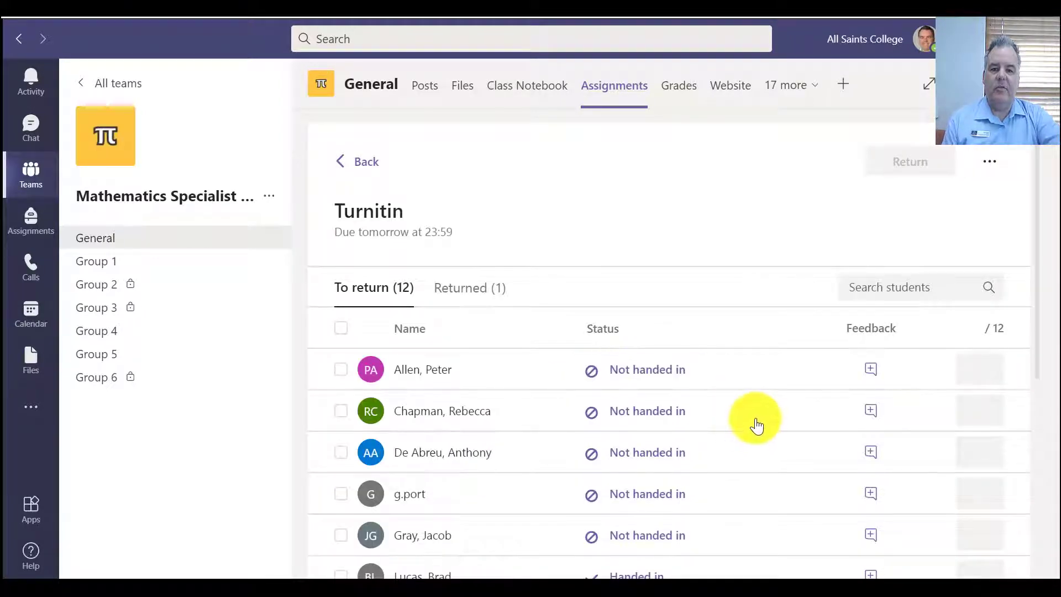
{"action": "scroll", "coordinate": [756, 426], "scroll_direction": "down", "scroll_amount": 5}
{"action": "scroll", "coordinate": [704, 368], "scroll_direction": "down", "scroll_amount": 2}
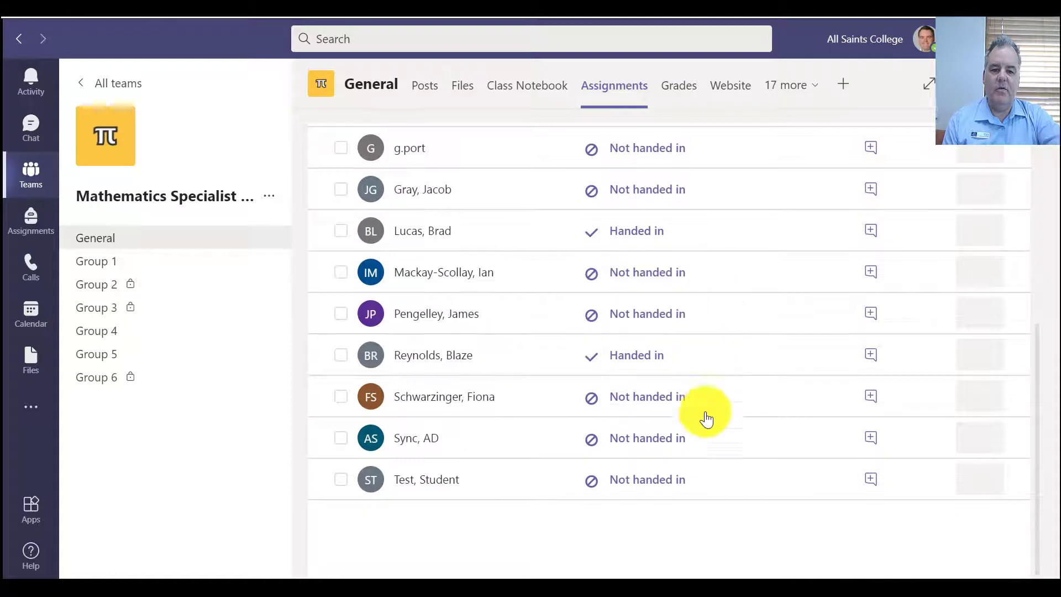
{"action": "scroll", "coordinate": [654, 306], "scroll_direction": "up", "scroll_amount": 7}
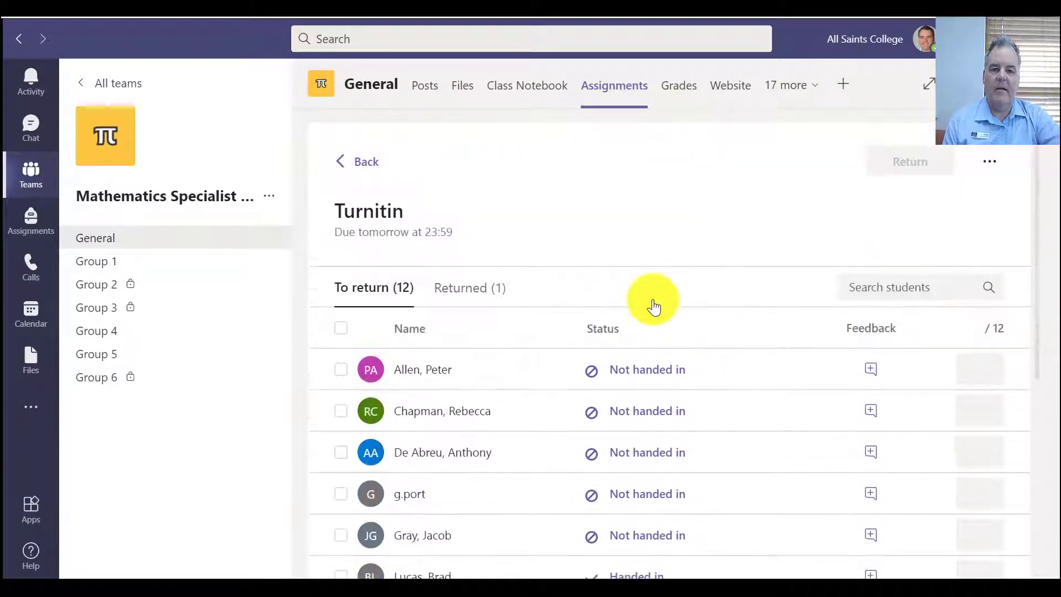
{"action": "left_click", "coordinate": [481, 290]}
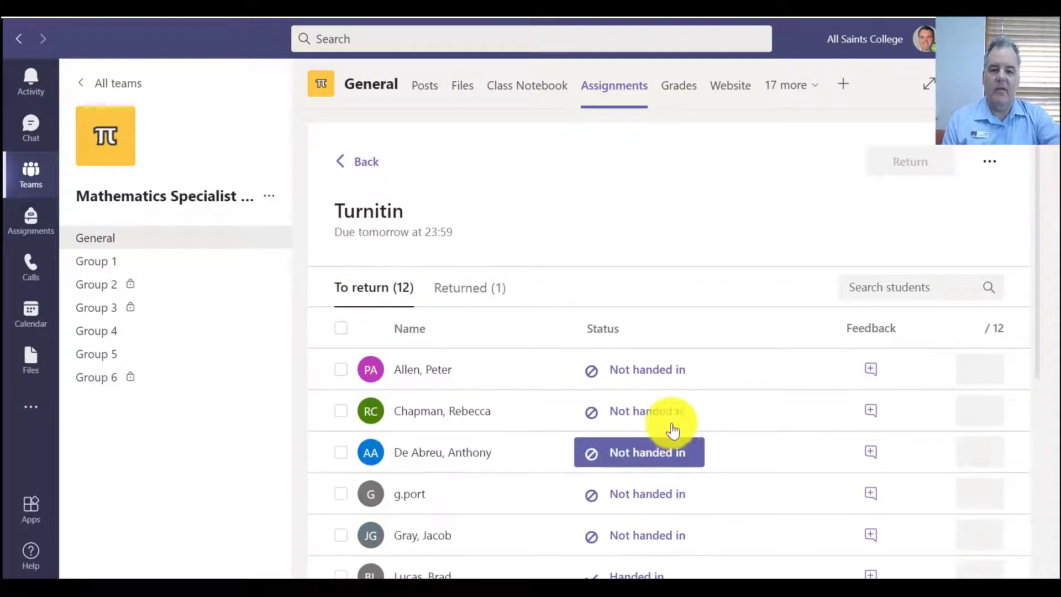
Open the first handed-in student submission and look through its All Saints signature.docx document
{"action": "scroll", "coordinate": [670, 425], "scroll_direction": "down", "scroll_amount": 5}
{"action": "left_click", "coordinate": [646, 339]}
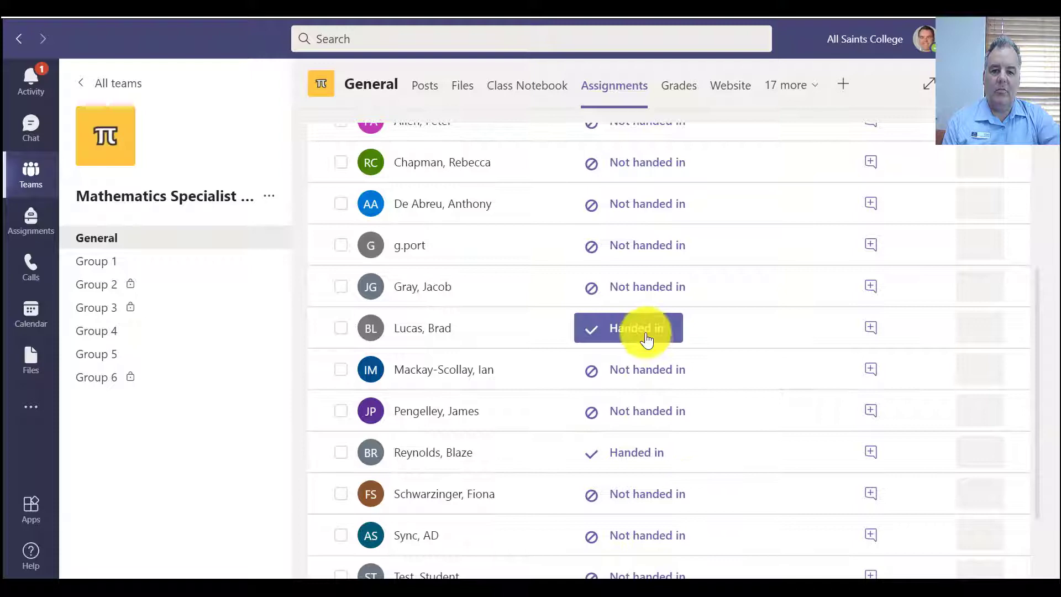
{"action": "left_click", "coordinate": [639, 334]}
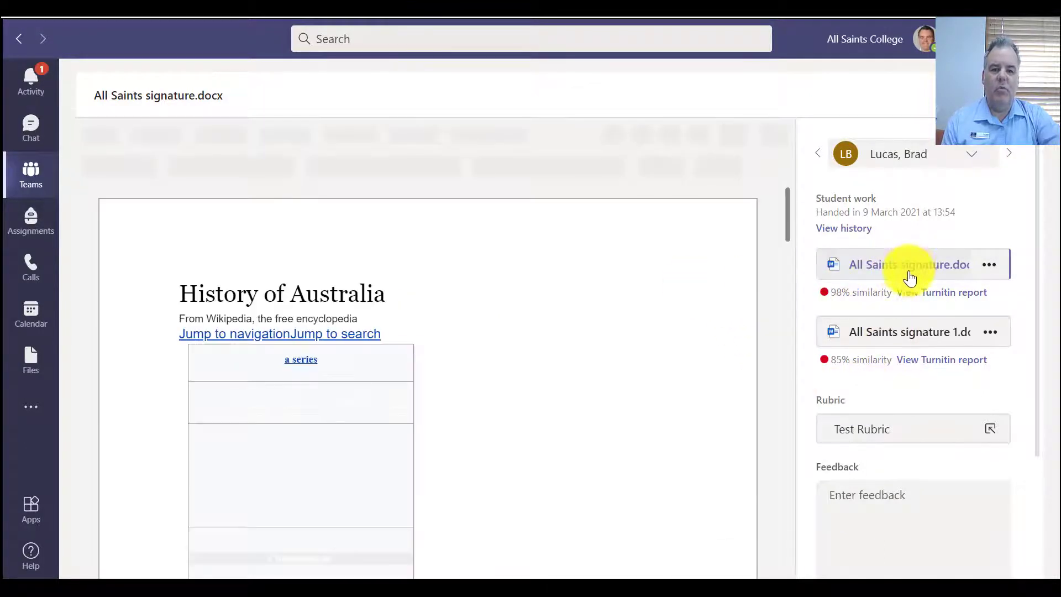
{"action": "left_click", "coordinate": [892, 340]}
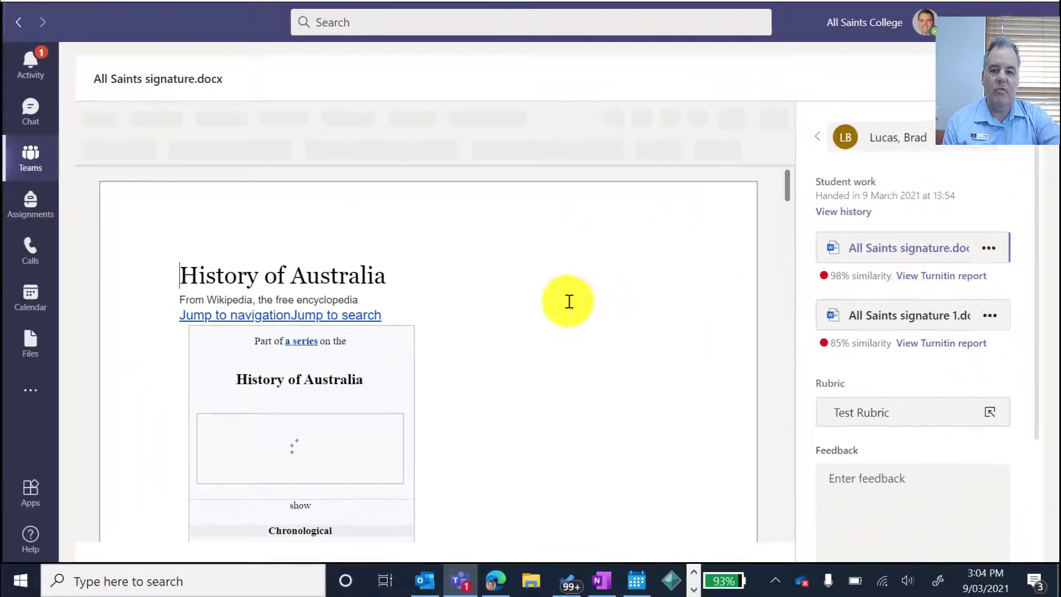
{"action": "scroll", "coordinate": [546, 310], "scroll_direction": "down", "scroll_amount": 3}
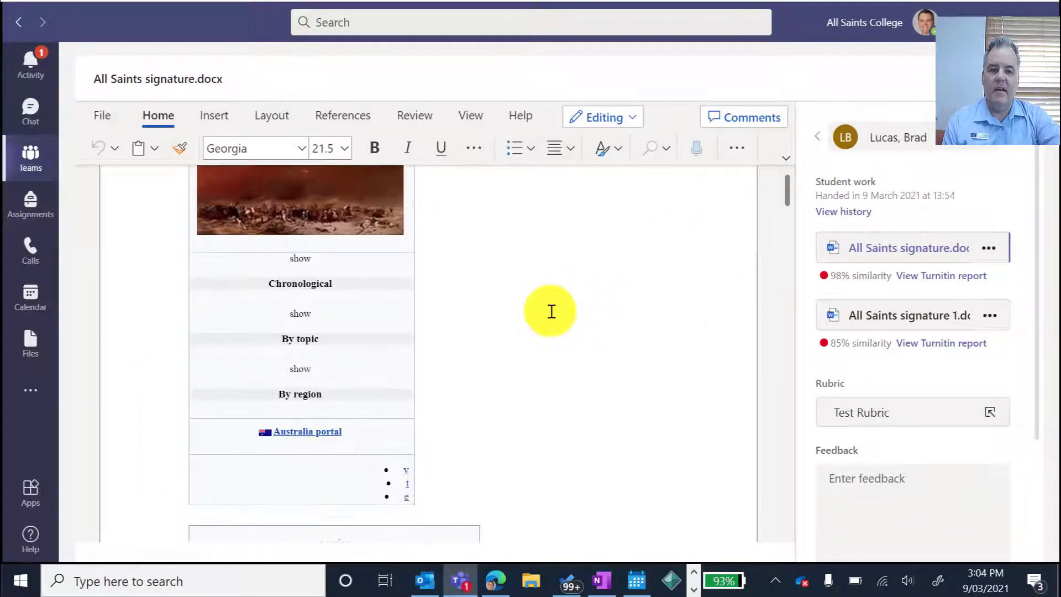
{"action": "scroll", "coordinate": [533, 316], "scroll_direction": "down", "scroll_amount": 3}
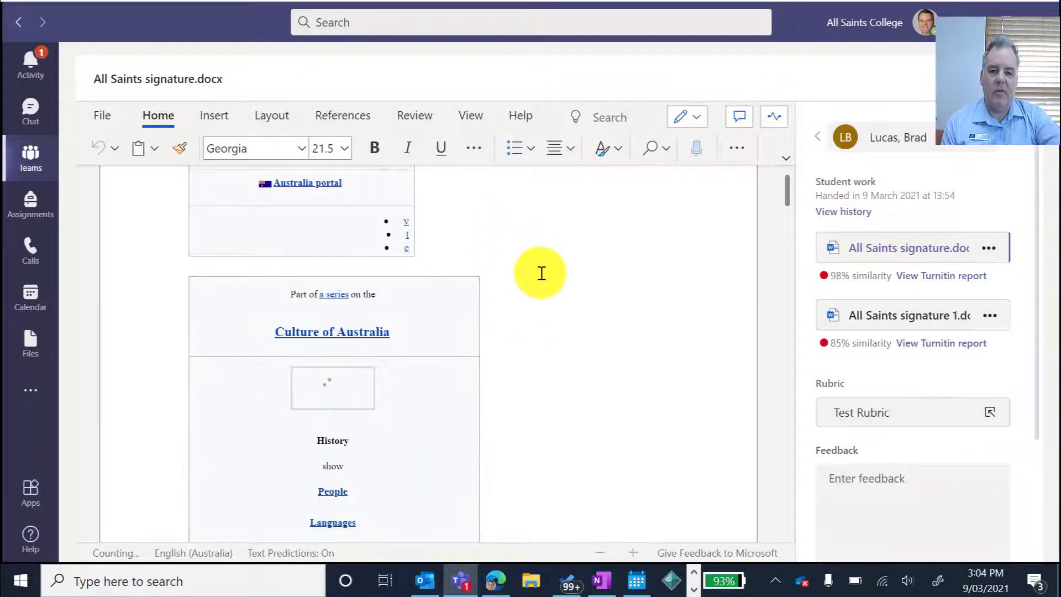
{"action": "scroll", "coordinate": [542, 273], "scroll_direction": "down", "scroll_amount": 4}
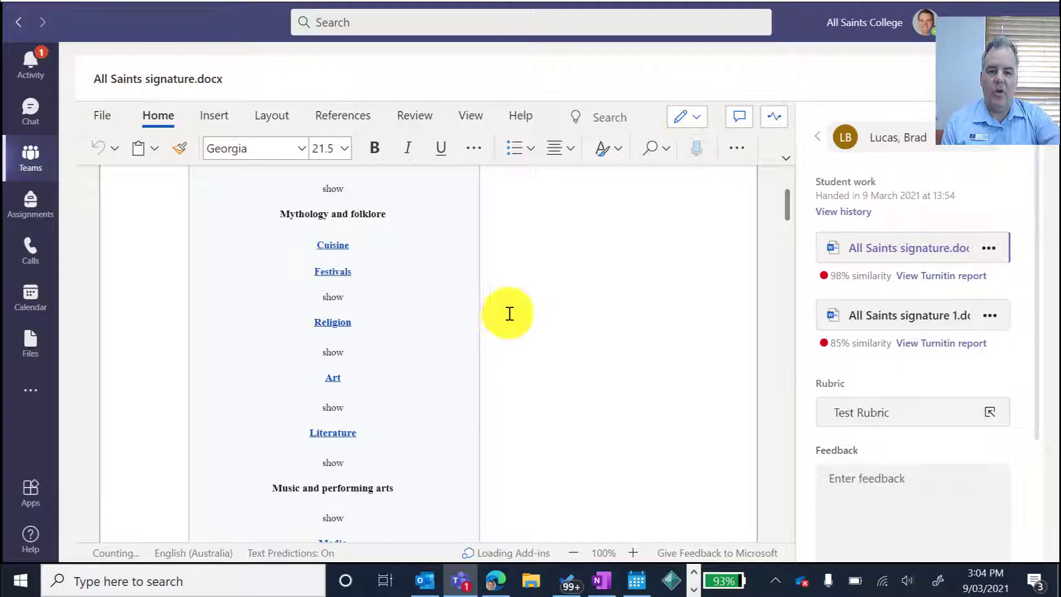
Open the Turnitin report for All Saints signature.docx and examine the text matched to the en.wikipedia.org source
{"action": "scroll", "coordinate": [504, 310], "scroll_direction": "down", "scroll_amount": 10}
{"action": "scroll", "coordinate": [490, 386], "scroll_direction": "down", "scroll_amount": 3}
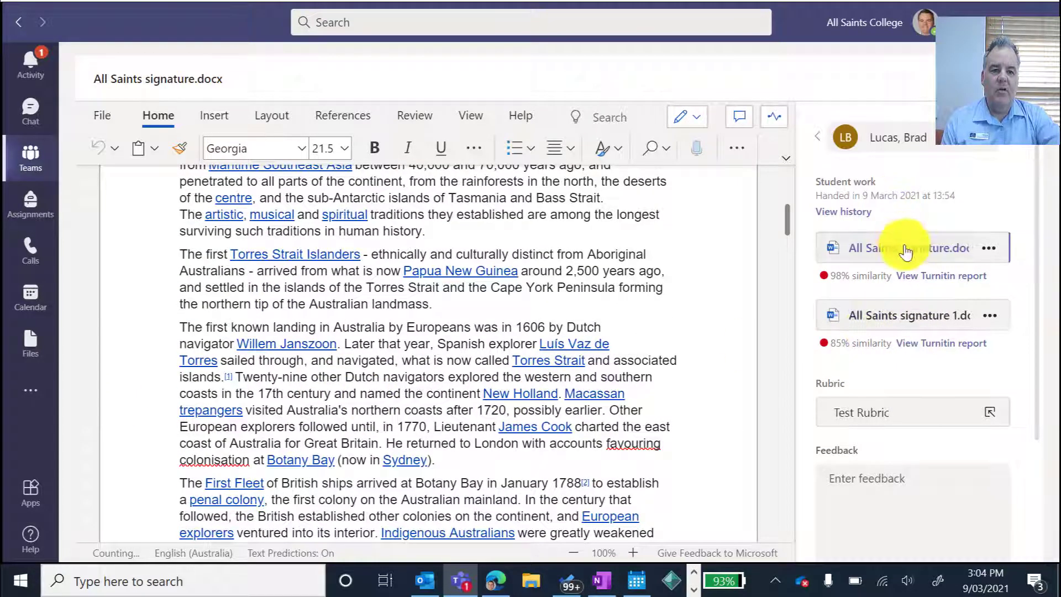
{"action": "left_click", "coordinate": [934, 276]}
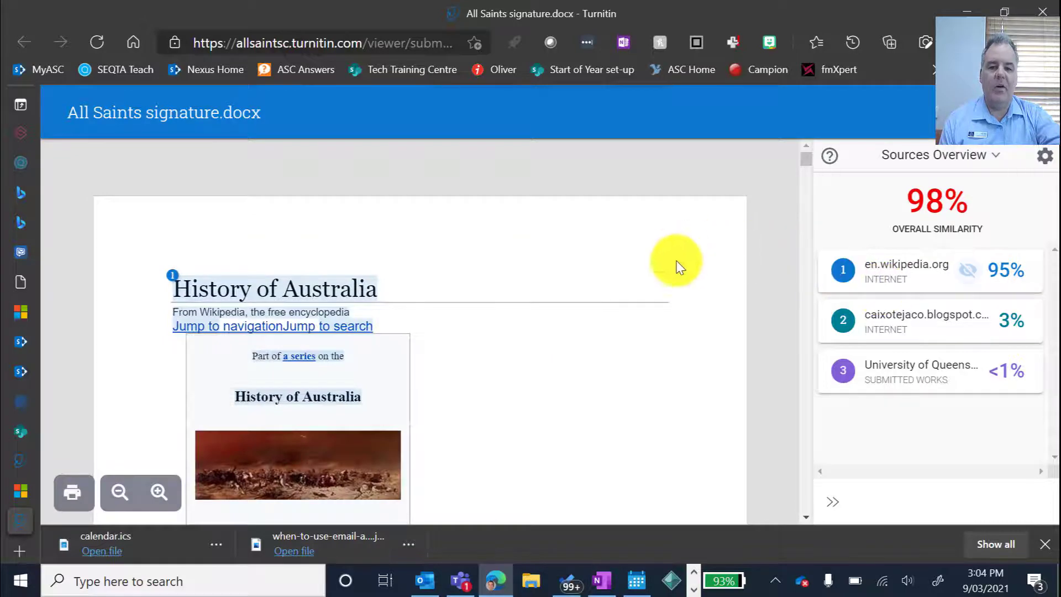
{"action": "left_click", "coordinate": [910, 274]}
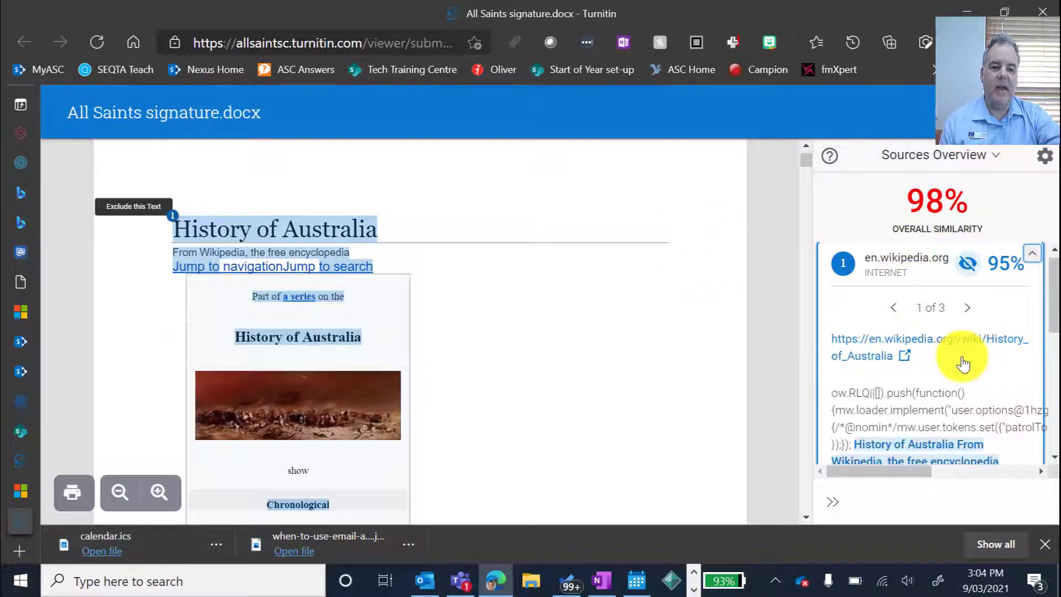
{"action": "scroll", "coordinate": [981, 340], "scroll_direction": "down", "scroll_amount": 5}
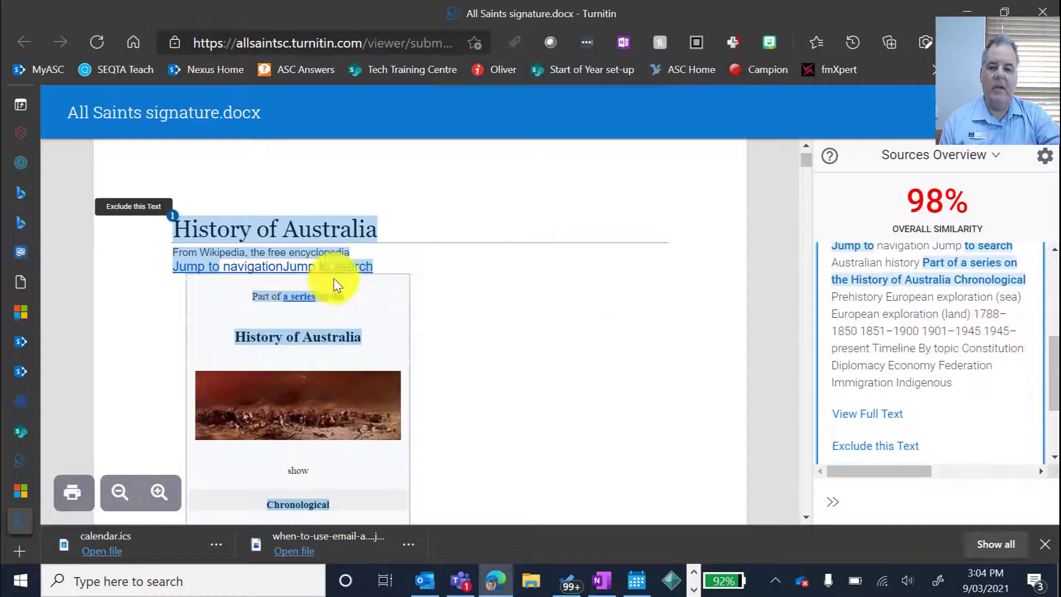
{"action": "scroll", "coordinate": [534, 387], "scroll_direction": "down", "scroll_amount": 10}
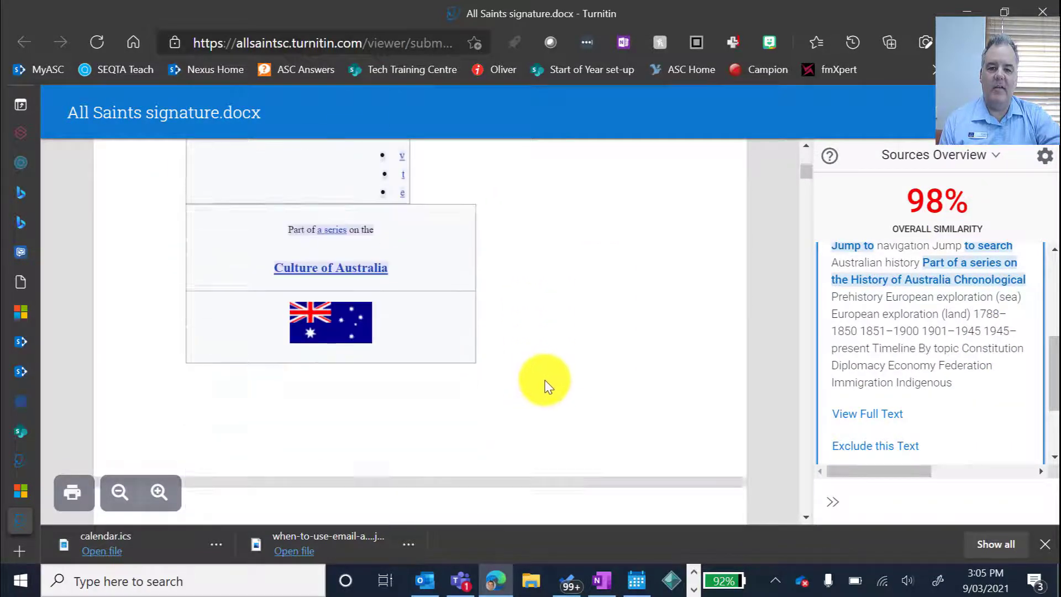
{"action": "scroll", "coordinate": [555, 381], "scroll_direction": "down", "scroll_amount": 8}
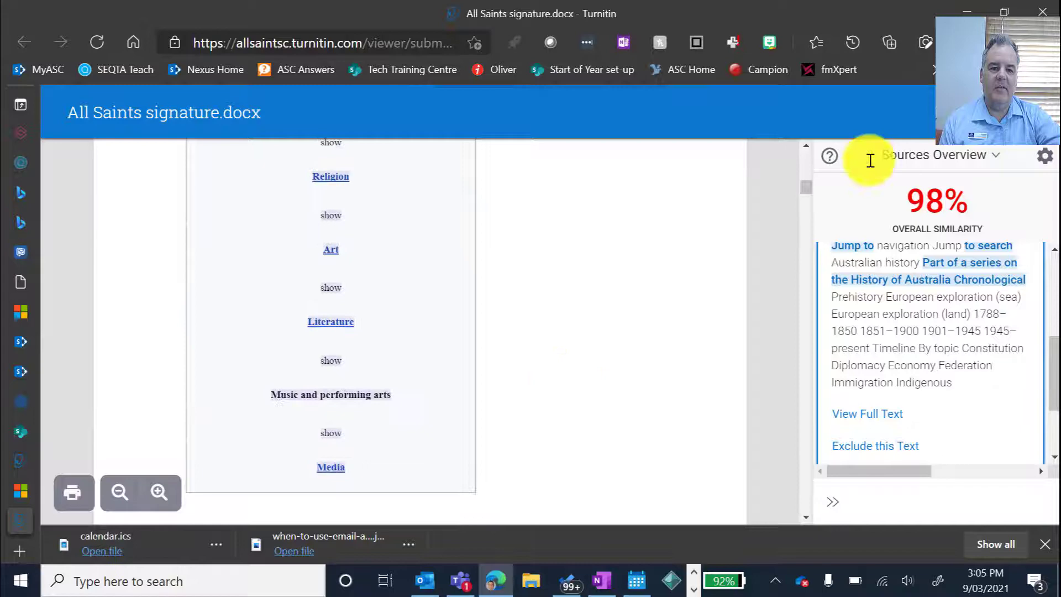
Switch the report from Sources Overview to All Sources, look through the matching sources, and close the report
{"action": "left_click", "coordinate": [998, 163]}
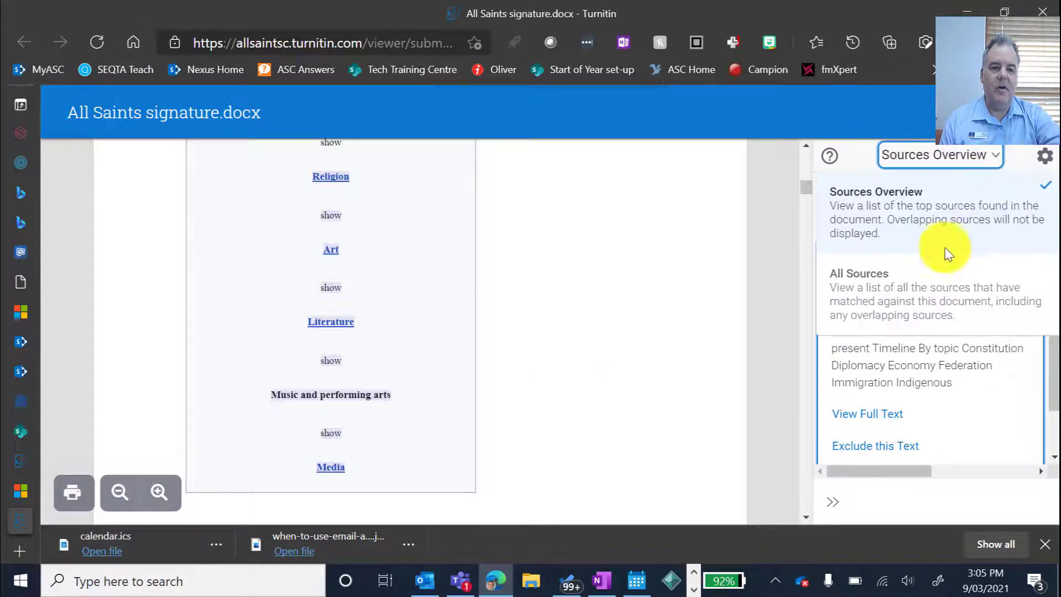
{"action": "left_click", "coordinate": [923, 286]}
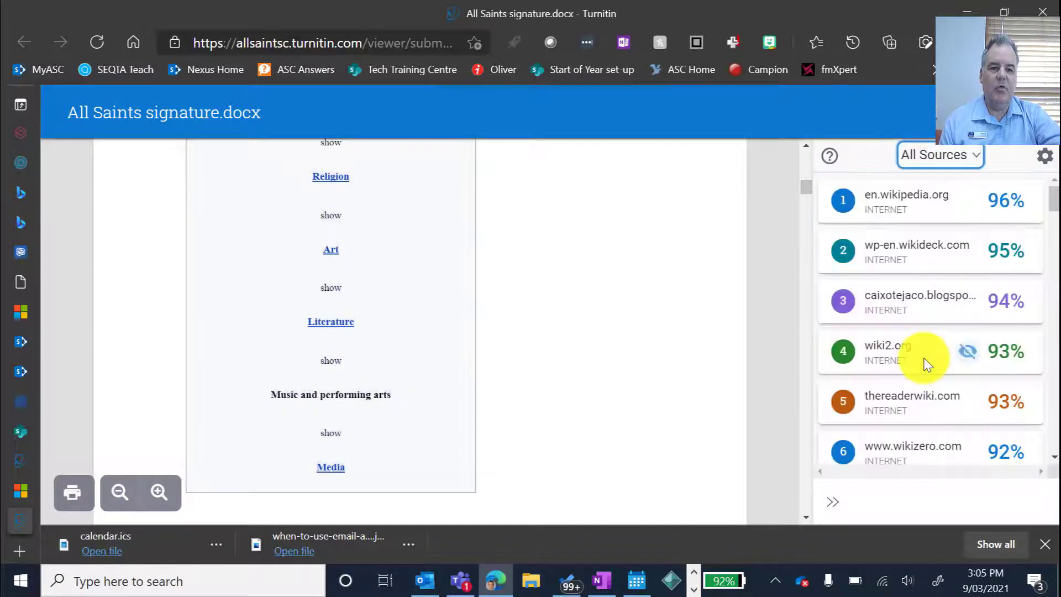
{"action": "scroll", "coordinate": [917, 301], "scroll_direction": "down", "scroll_amount": 2}
{"action": "scroll", "coordinate": [920, 302], "scroll_direction": "down", "scroll_amount": 10}
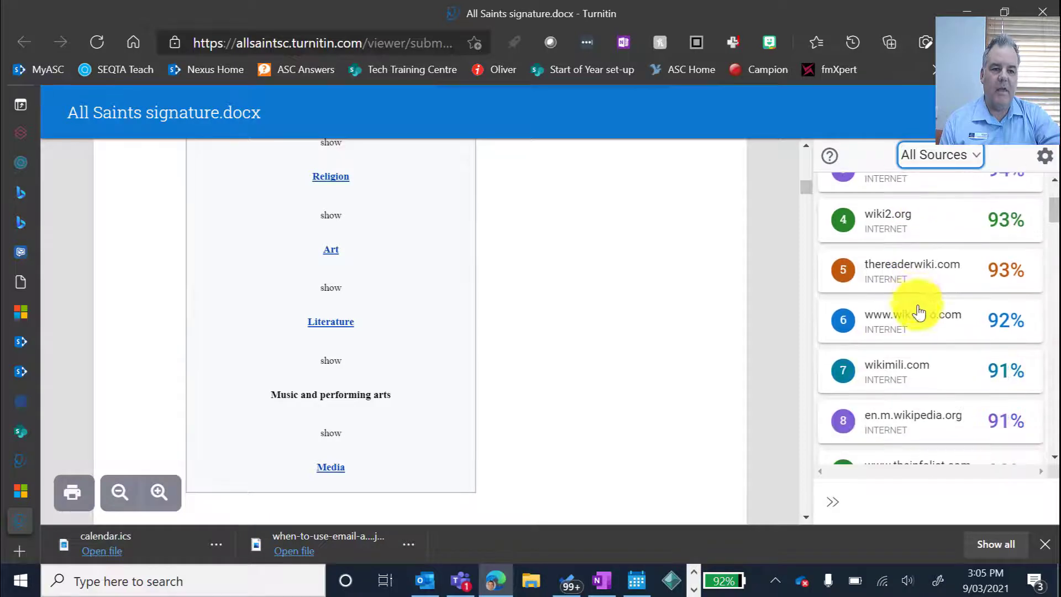
{"action": "scroll", "coordinate": [926, 303], "scroll_direction": "up", "scroll_amount": 12}
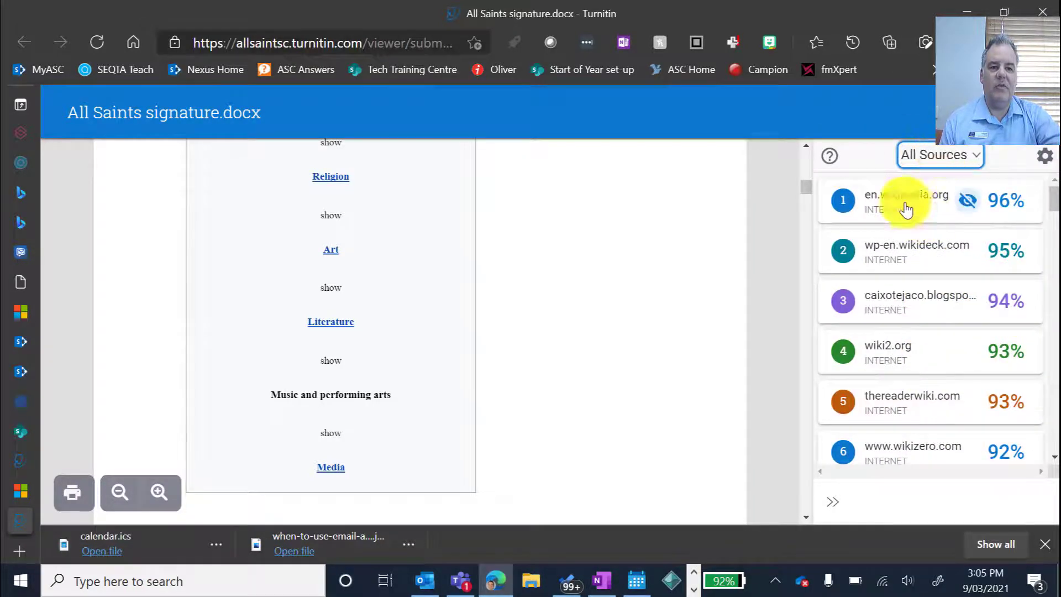
{"action": "key", "text": "ctrl+w"}
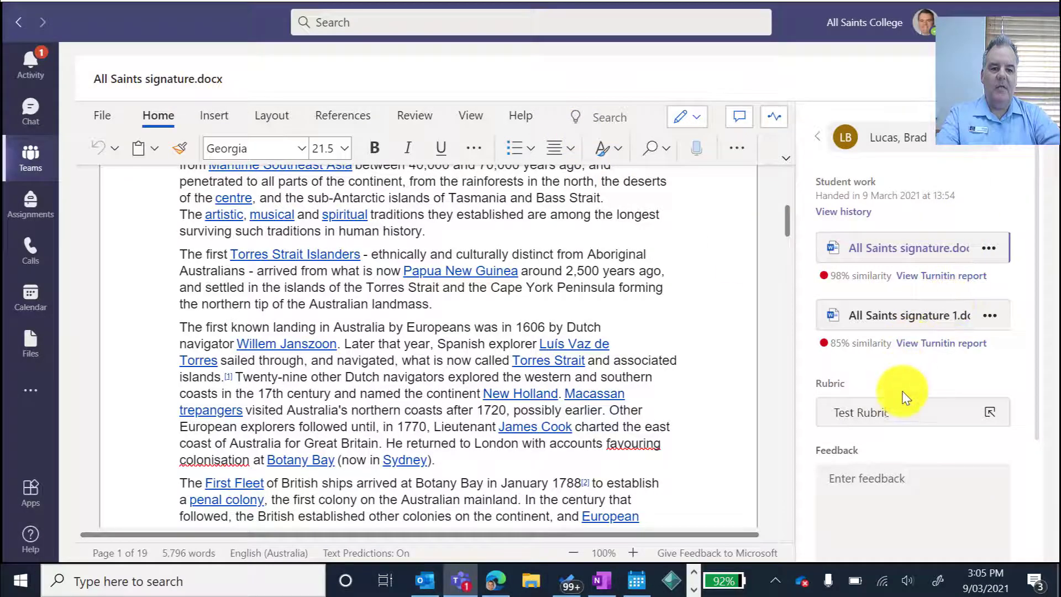
Mark the Test Rubric with Fair for Information/Content, Good for Organization/Formatting and Excellent for Creativity, and close it
{"action": "scroll", "coordinate": [879, 397], "scroll_direction": "down", "scroll_amount": 3}
{"action": "left_click", "coordinate": [864, 257]}
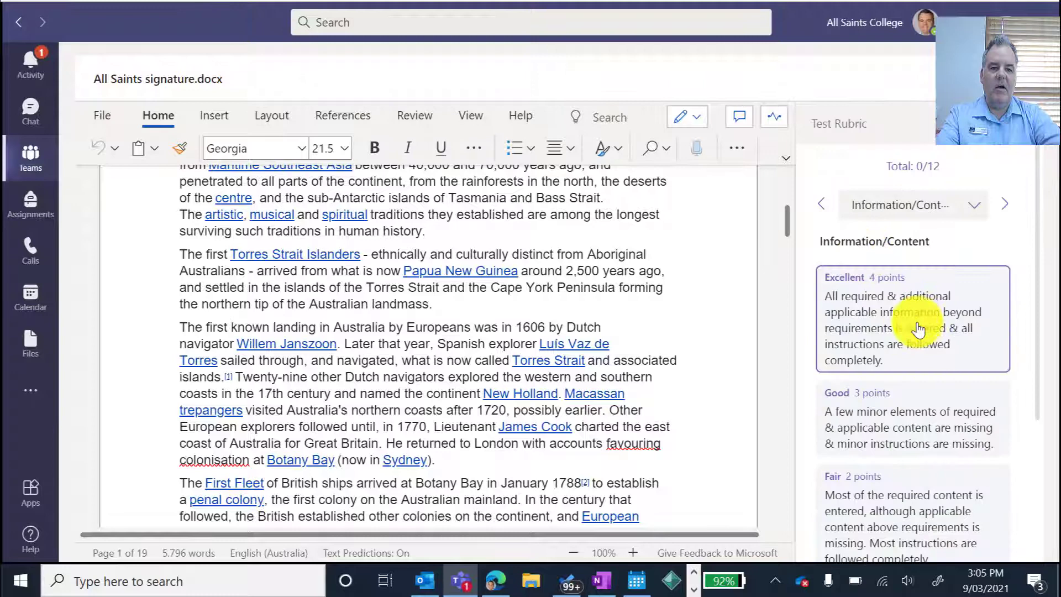
{"action": "left_click", "coordinate": [928, 442]}
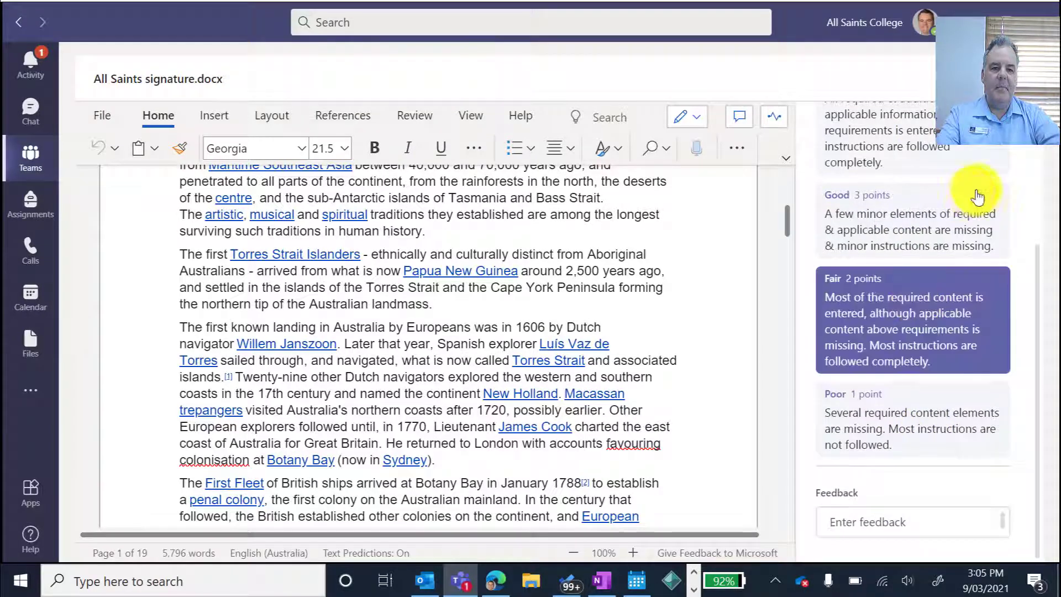
{"action": "left_click", "coordinate": [1010, 205]}
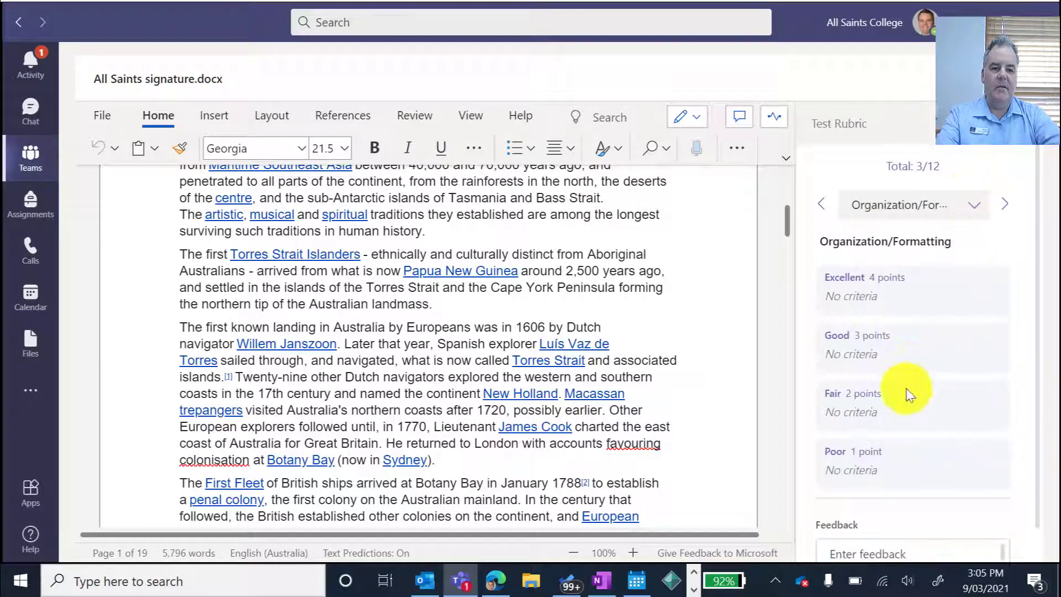
{"action": "left_click", "coordinate": [906, 356]}
{"action": "left_click", "coordinate": [1006, 205]}
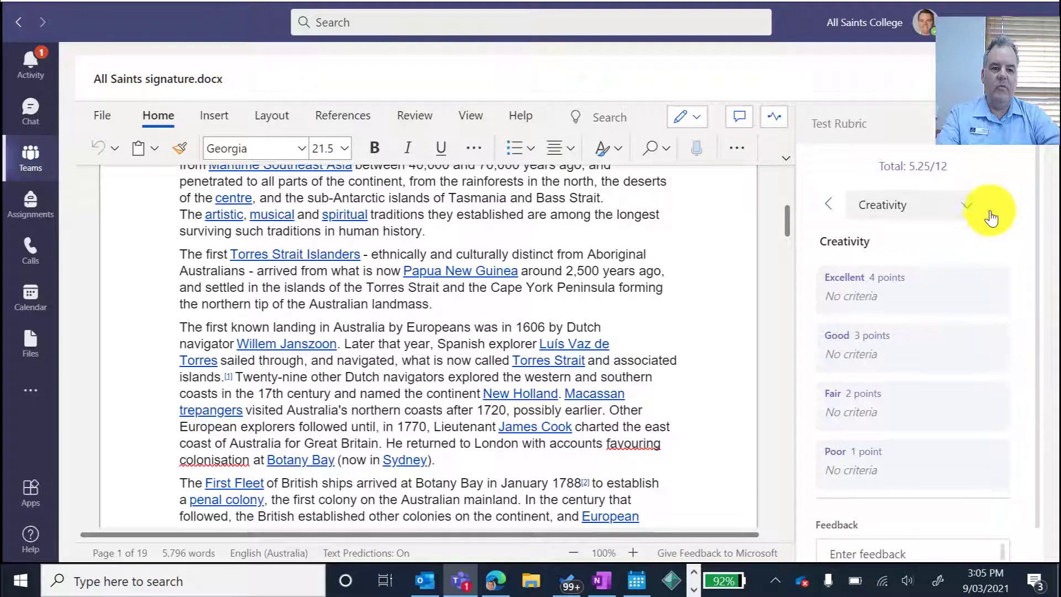
{"action": "left_click", "coordinate": [902, 292]}
{"action": "left_click", "coordinate": [1000, 210]}
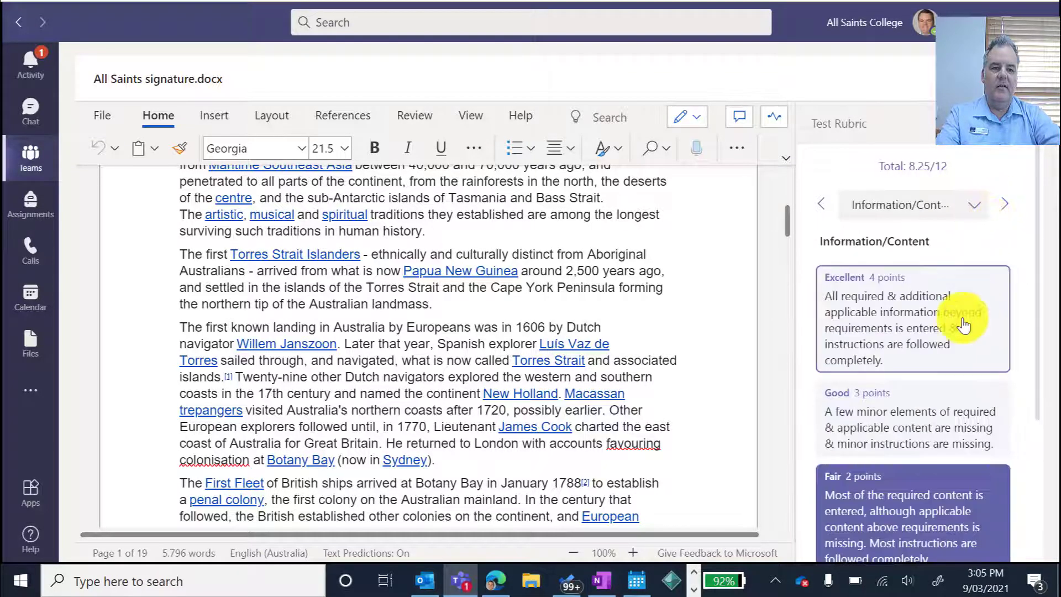
{"action": "scroll", "coordinate": [943, 265], "scroll_direction": "down", "scroll_amount": 2}
{"action": "scroll", "coordinate": [911, 237], "scroll_direction": "up", "scroll_amount": 2}
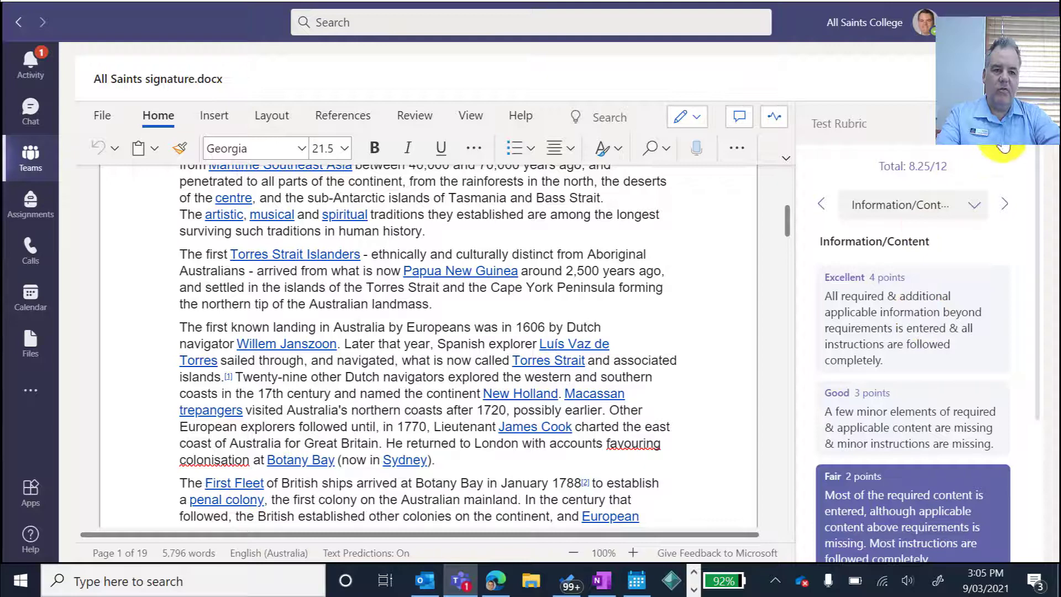
{"action": "left_click", "coordinate": [971, 153]}
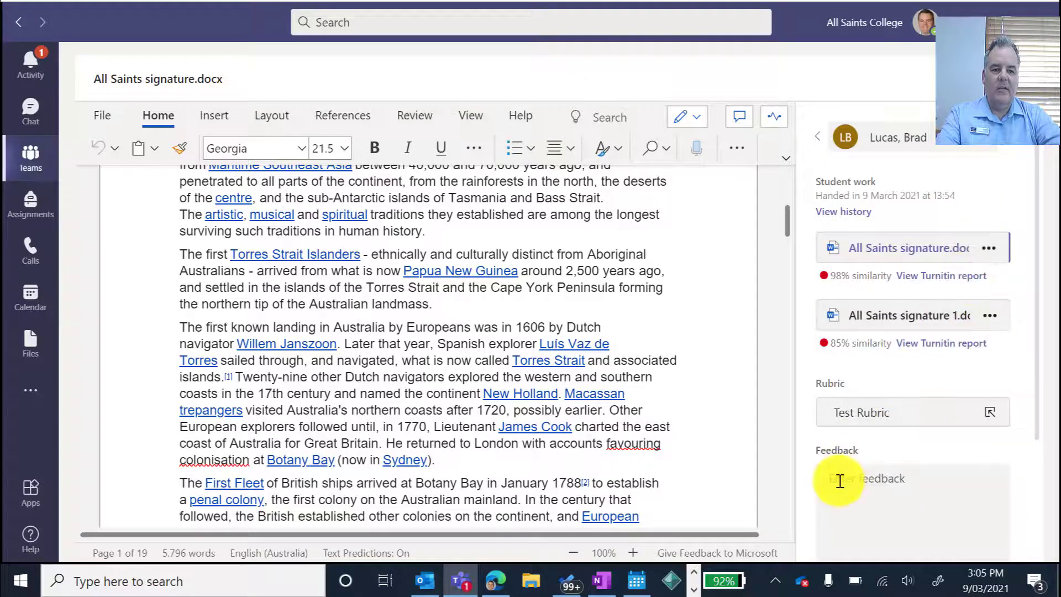
Return the marked submission to the student without entering any feedback
{"action": "left_click", "coordinate": [868, 469]}
{"action": "scroll", "coordinate": [869, 469], "scroll_direction": "down", "scroll_amount": 3}
{"action": "left_click", "coordinate": [868, 535]}
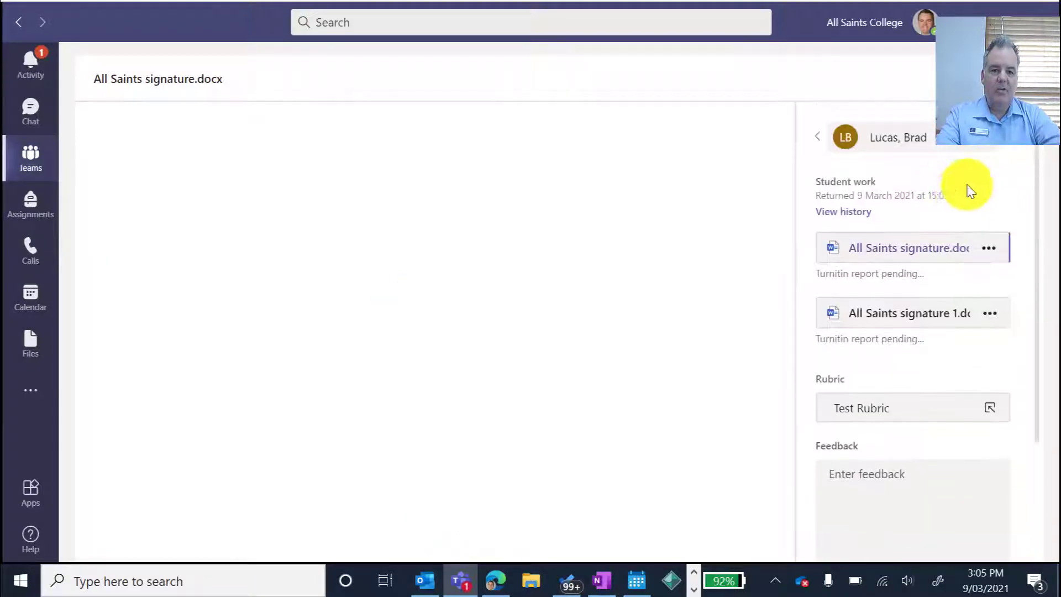
Move on to the next handed-in student submission and open the Turnitin report for its All Saints signature.docx document
{"action": "left_click", "coordinate": [1006, 145]}
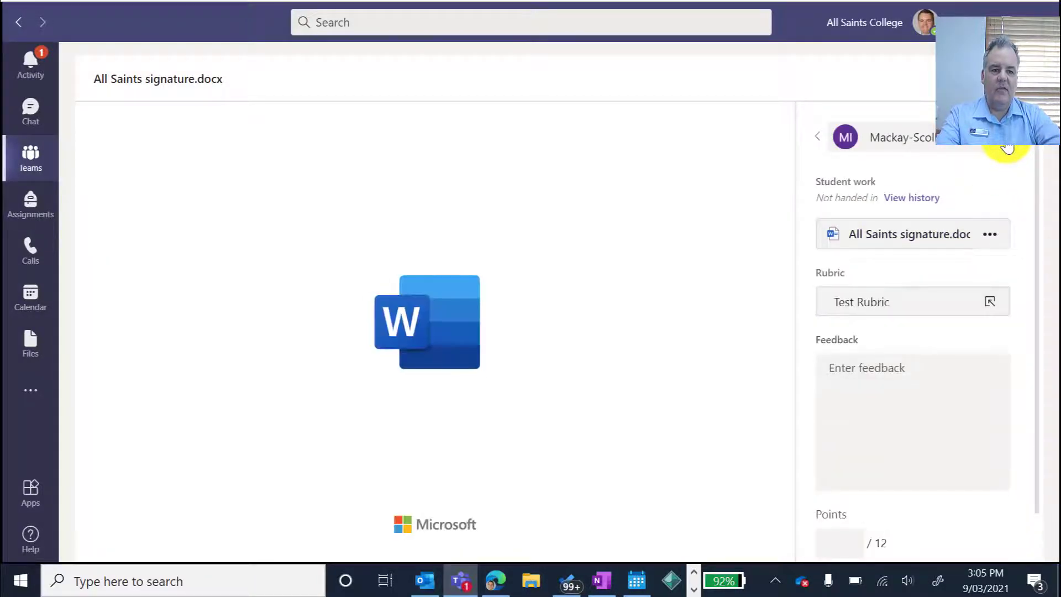
{"action": "left_click", "coordinate": [1006, 145]}
{"action": "left_click", "coordinate": [1007, 145]}
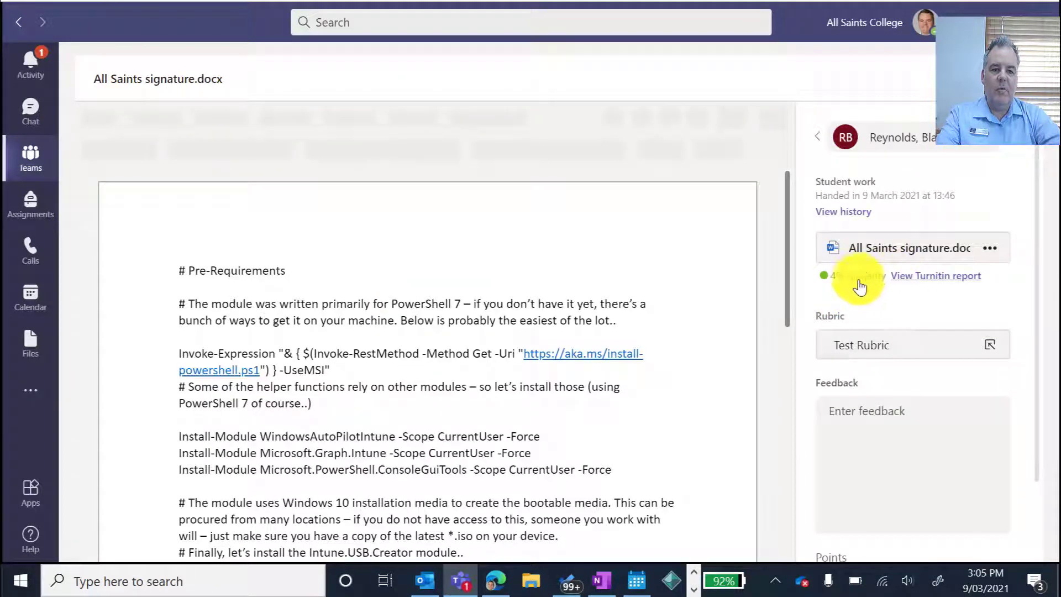
{"action": "left_click", "coordinate": [936, 281]}
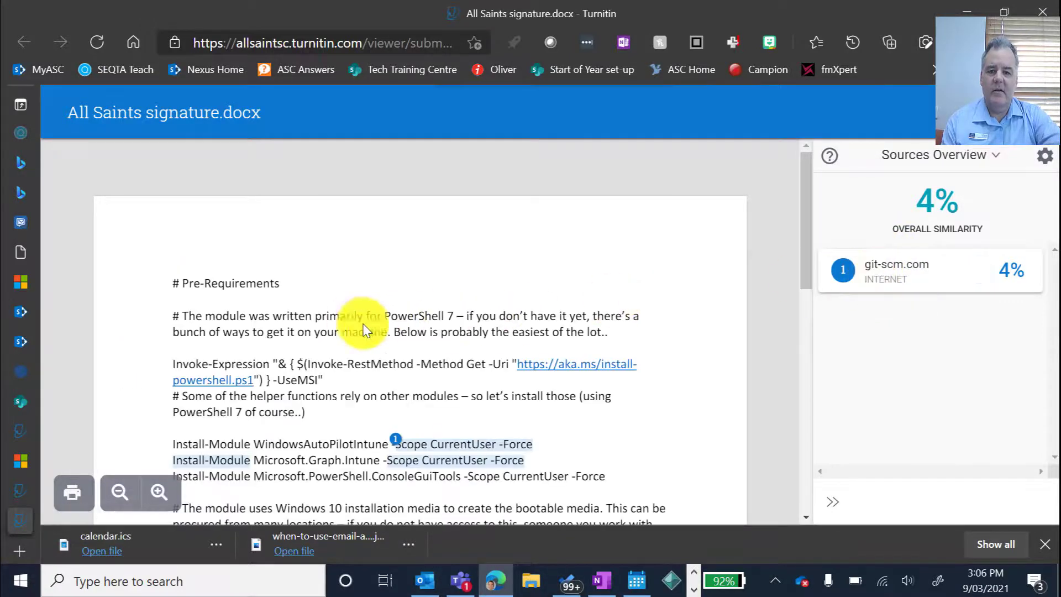
Examine the highlighted text in the report and the matching passage from the git-scm.com source
{"action": "scroll", "coordinate": [398, 323], "scroll_direction": "down", "scroll_amount": 1}
{"action": "scroll", "coordinate": [398, 323], "scroll_direction": "down", "scroll_amount": 1}
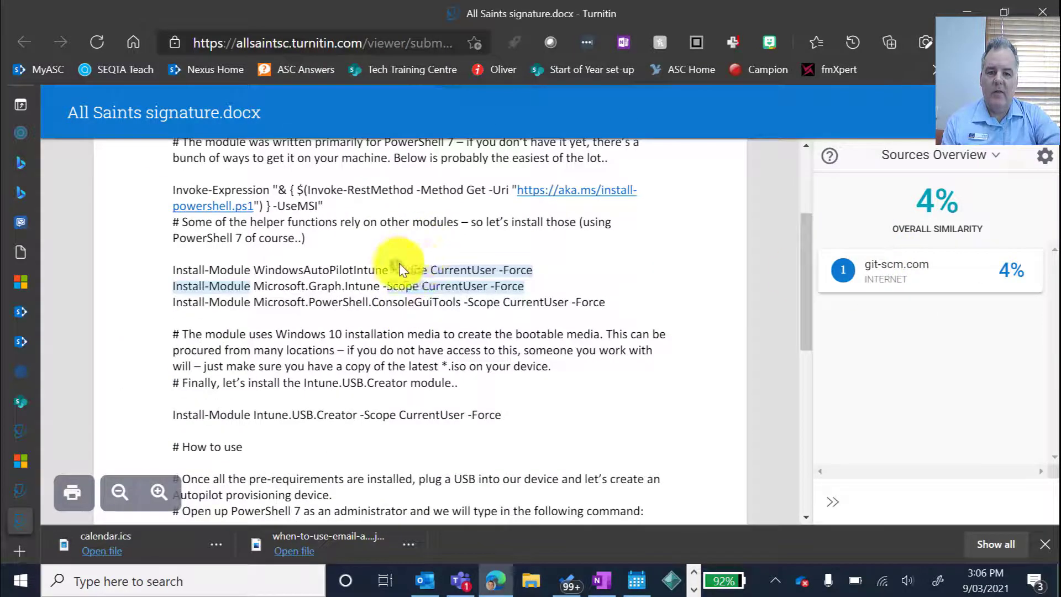
{"action": "left_click", "coordinate": [899, 273]}
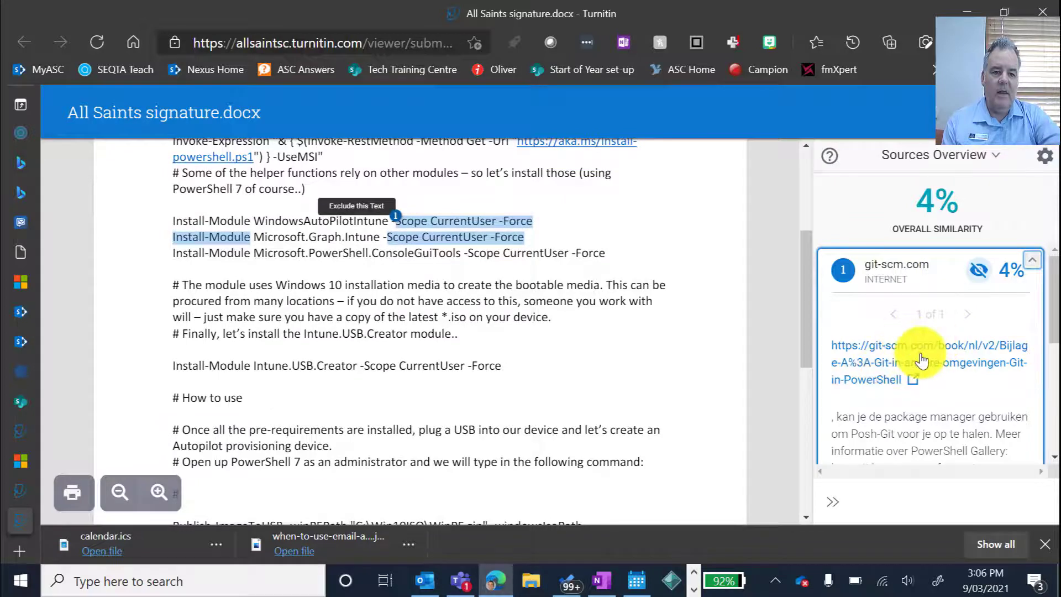
{"action": "scroll", "coordinate": [937, 365], "scroll_direction": "down", "scroll_amount": 2}
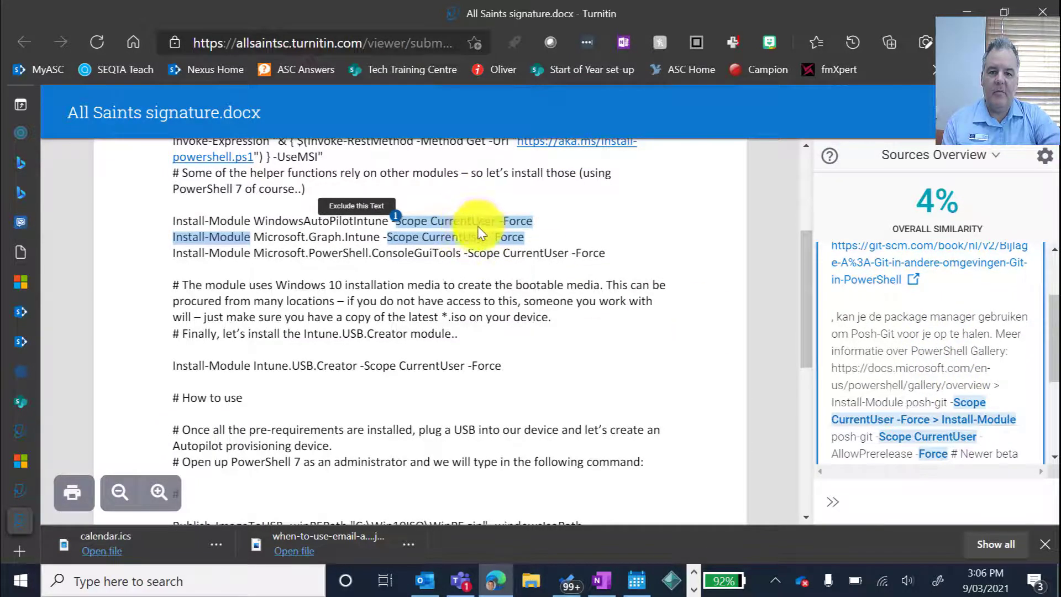
{"action": "scroll", "coordinate": [939, 382], "scroll_direction": "down", "scroll_amount": 3}
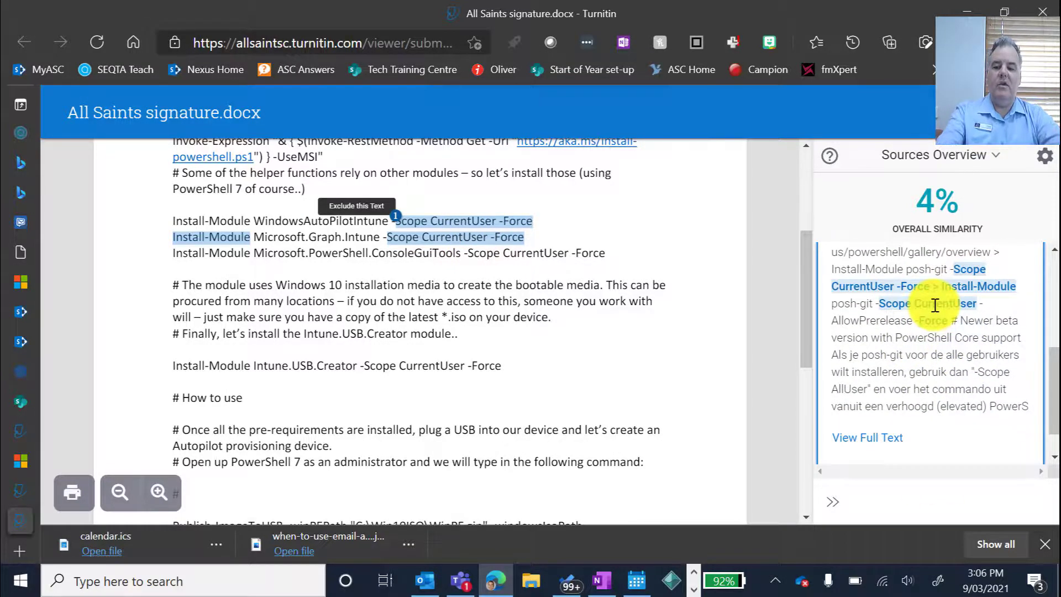
Switch back to Teams and look over the submission's rubric, feedback and points fields
{"action": "key", "text": "alt+Tab"}
{"action": "scroll", "coordinate": [902, 375], "scroll_direction": "down", "scroll_amount": 1}
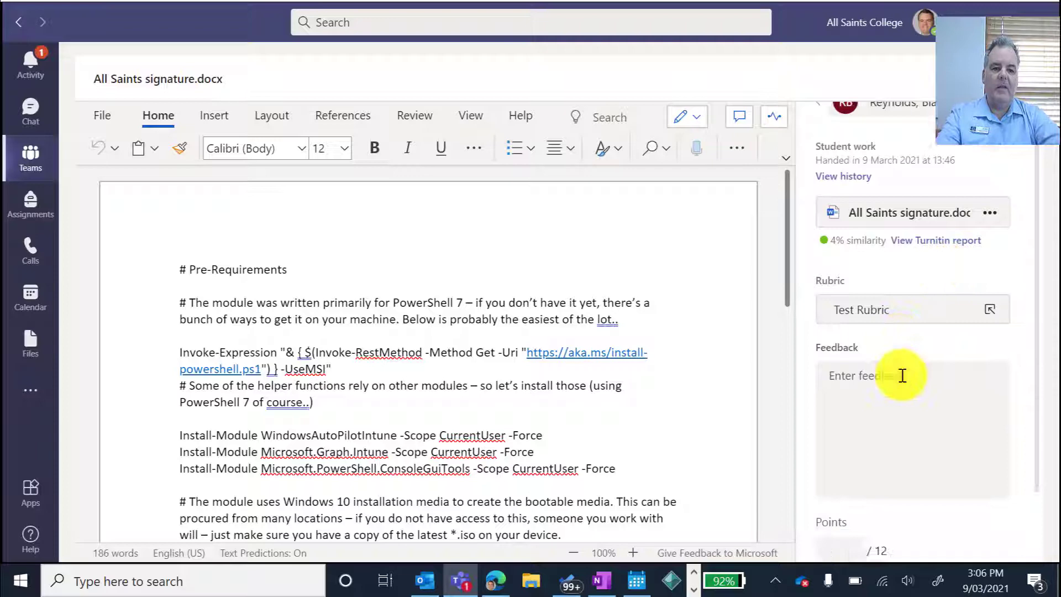
{"action": "scroll", "coordinate": [902, 375], "scroll_direction": "down", "scroll_amount": 2}
{"action": "scroll", "coordinate": [917, 399], "scroll_direction": "up", "scroll_amount": 3}
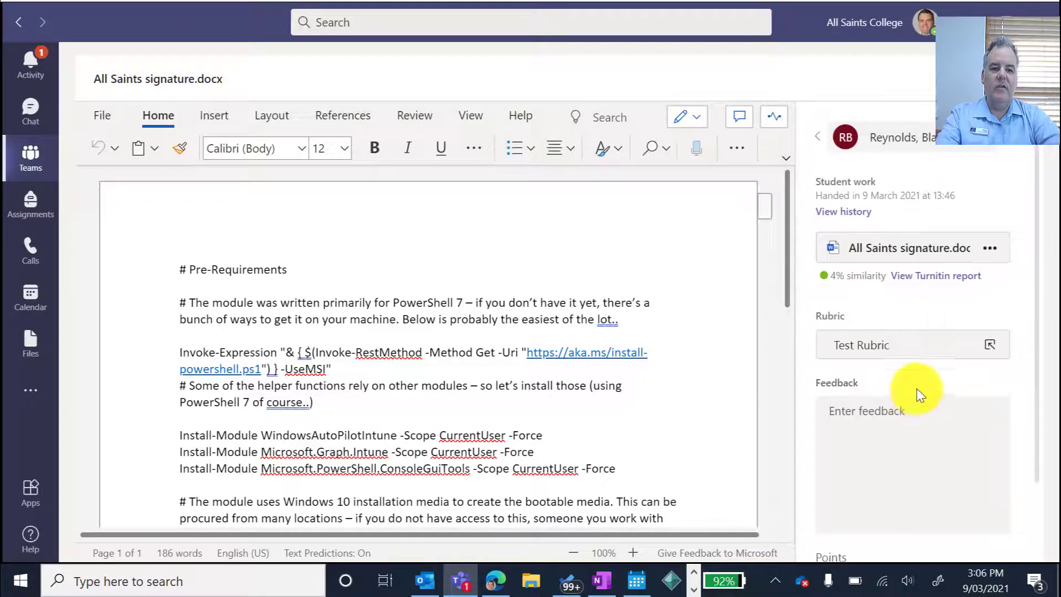